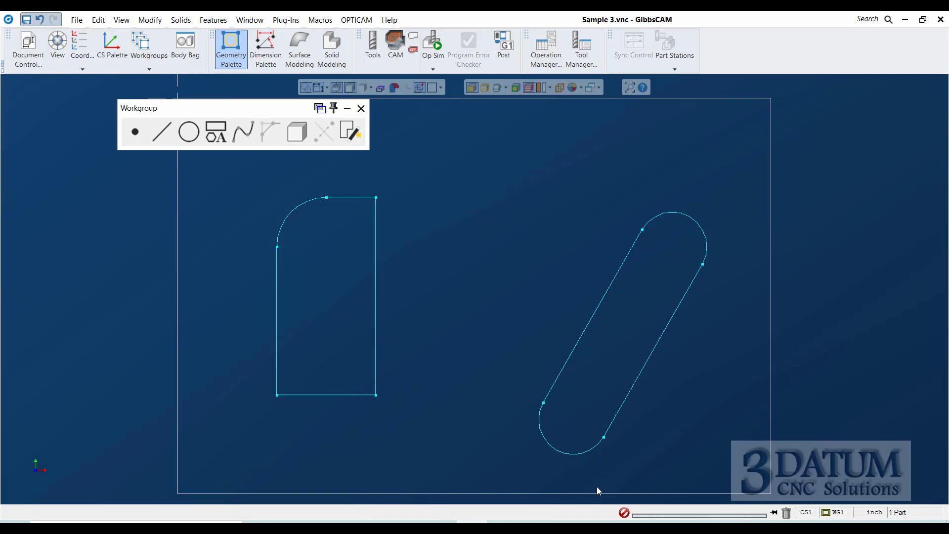
Following the Sample 3 drawing, create a circle of radius 0.25 centred at X 2.75, Y -2.5
key(alt+Tab)
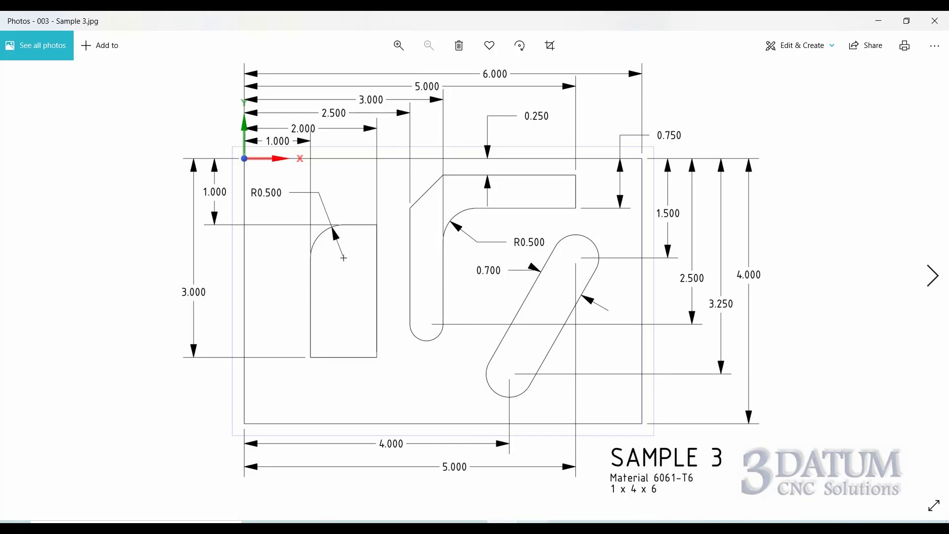
mouse_move(533, 527)
click(477, 448)
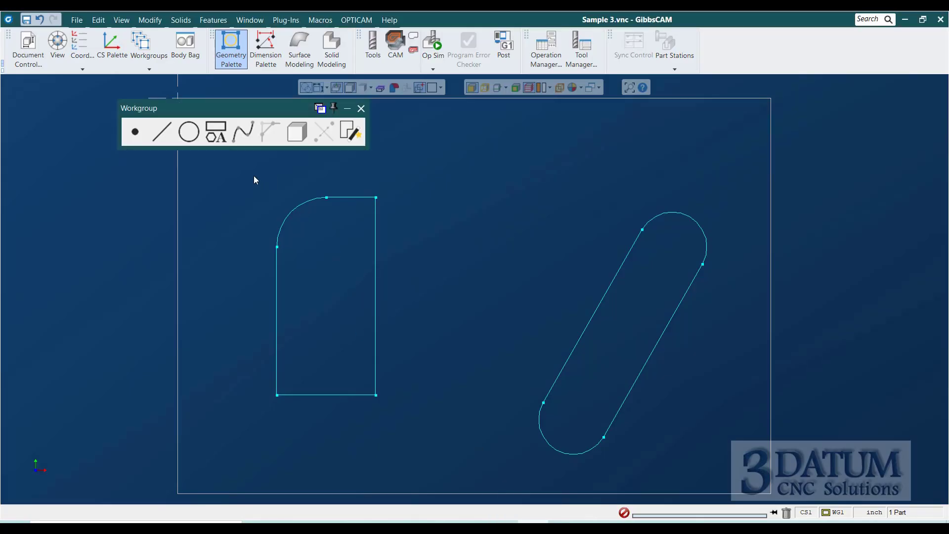
click(189, 132)
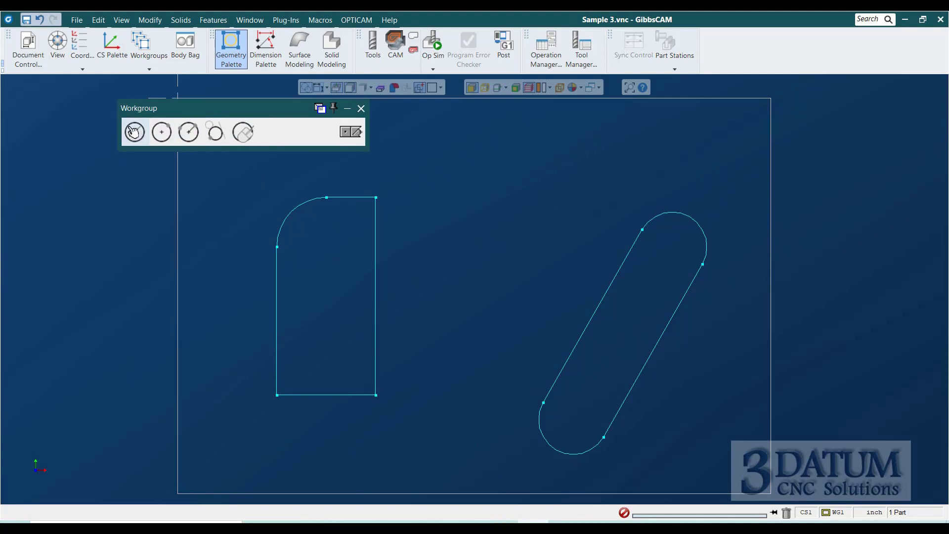
click(134, 132)
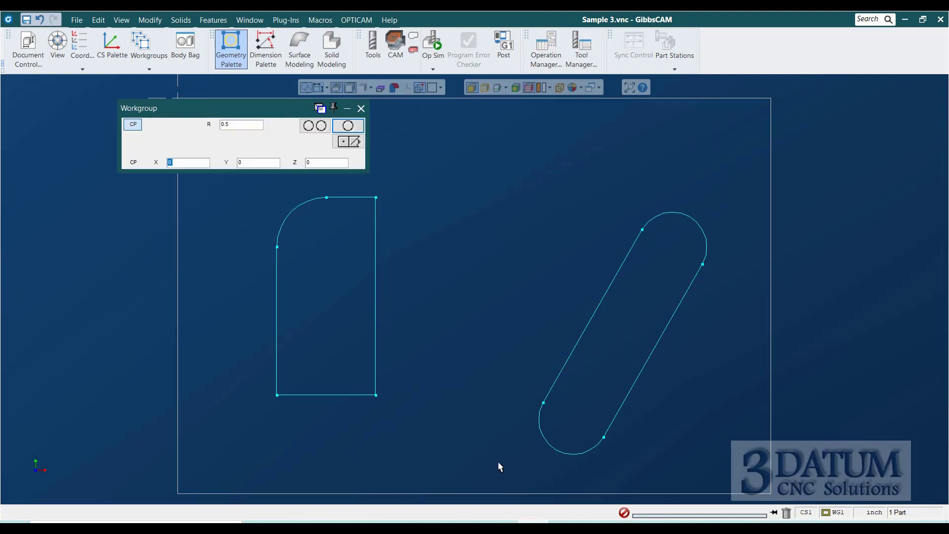
key(alt+Tab)
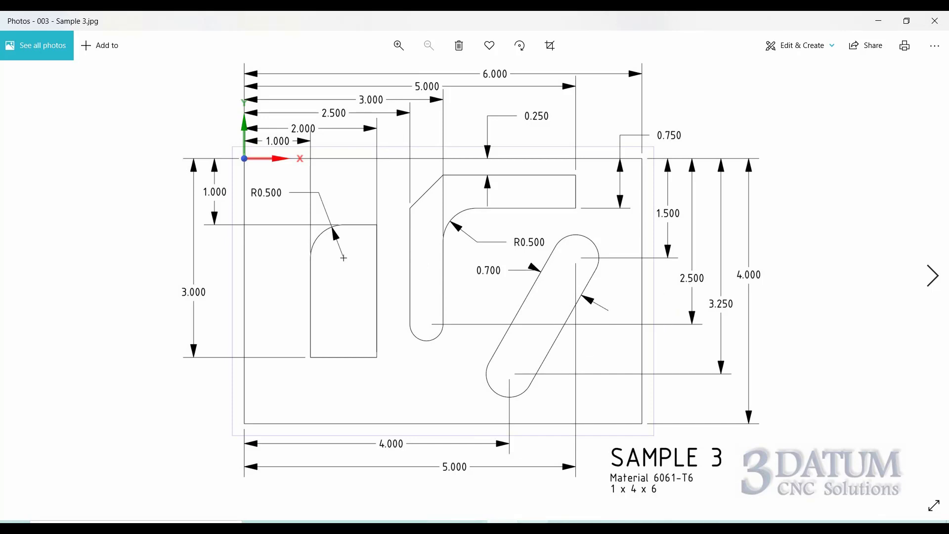
click(491, 521)
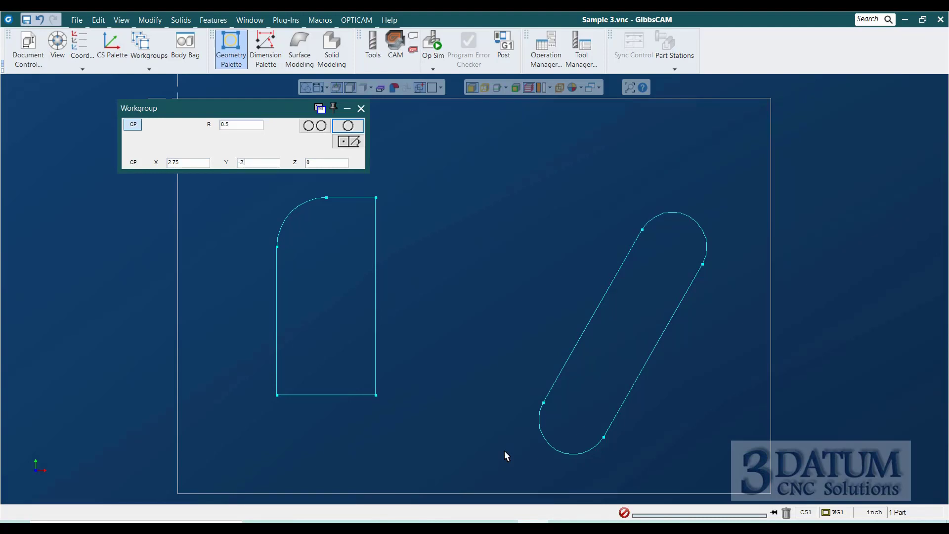
key(Return)
text(.25)
key(Return)
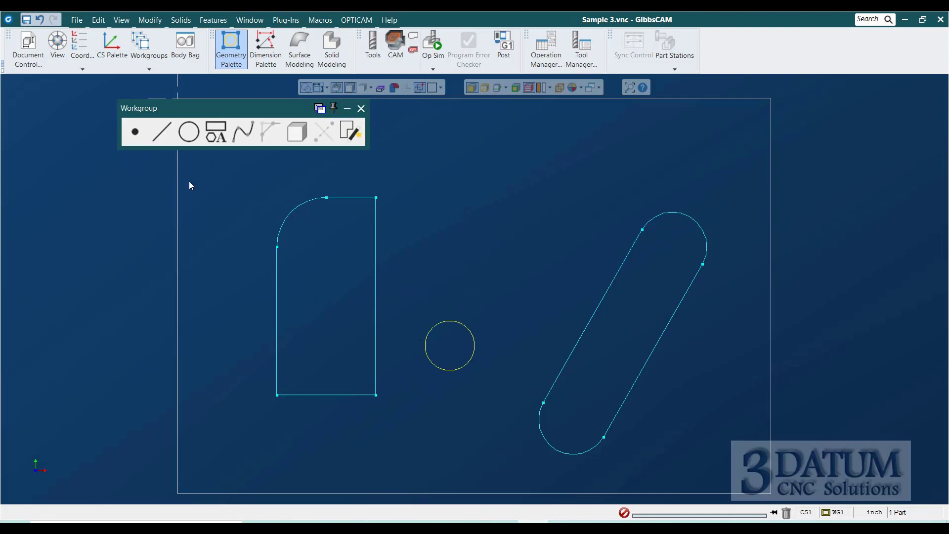
Create two lines at 90 degrees tangent to both sides of the new circle
click(162, 134)
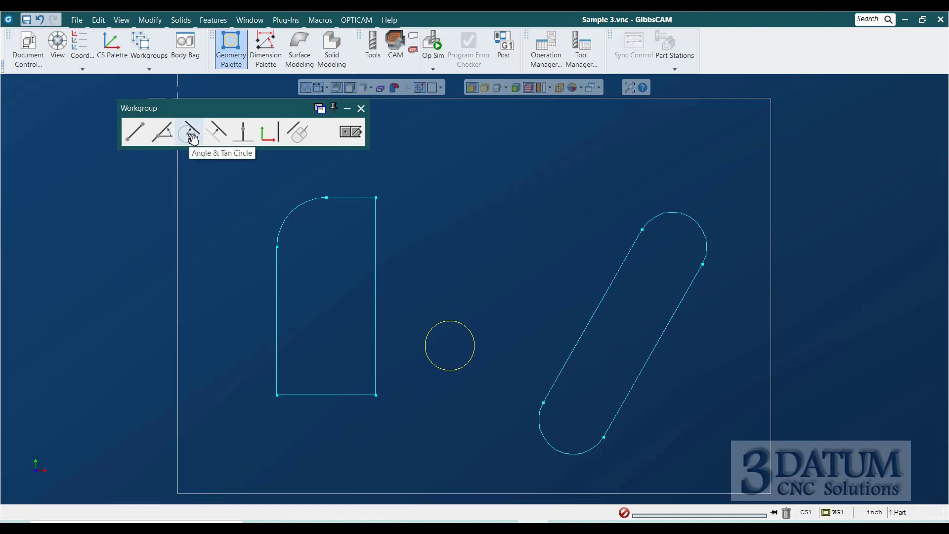
click(190, 134)
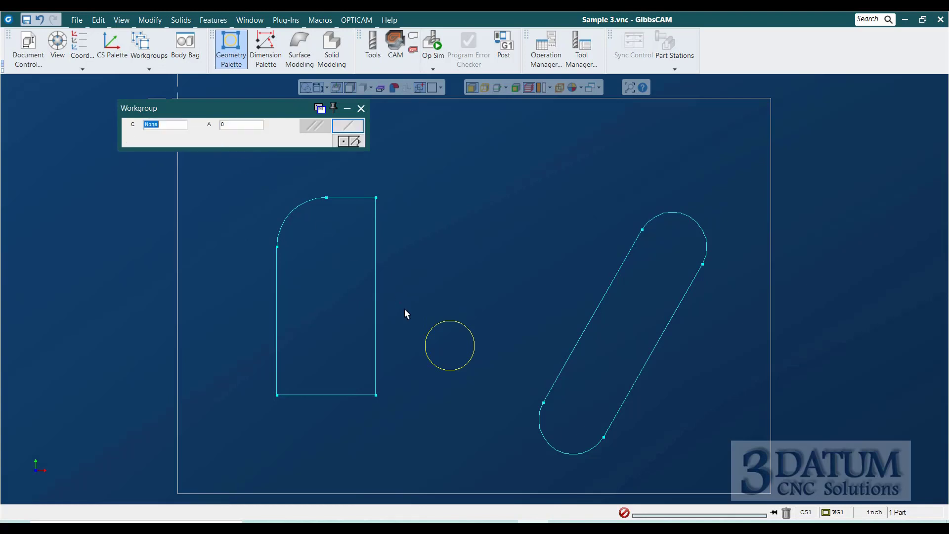
click(427, 345)
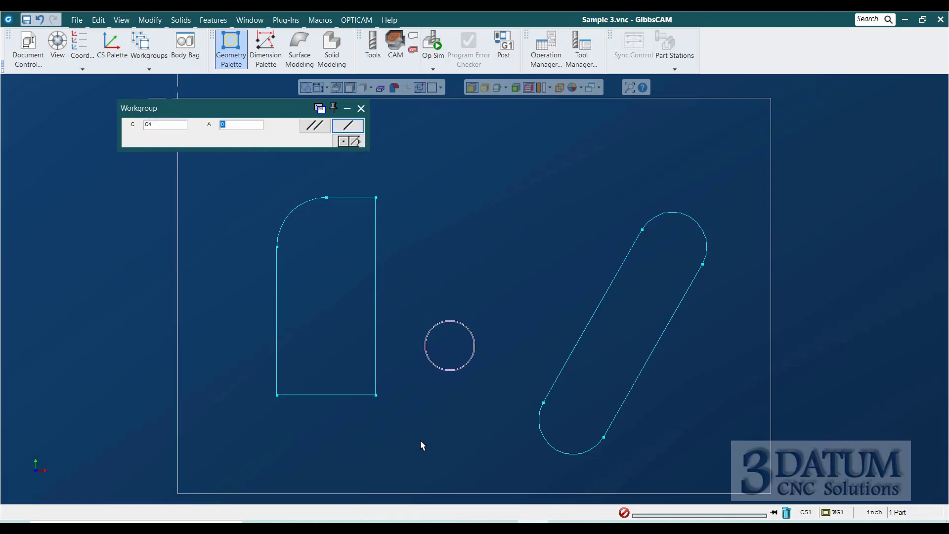
text(90)
key(Return)
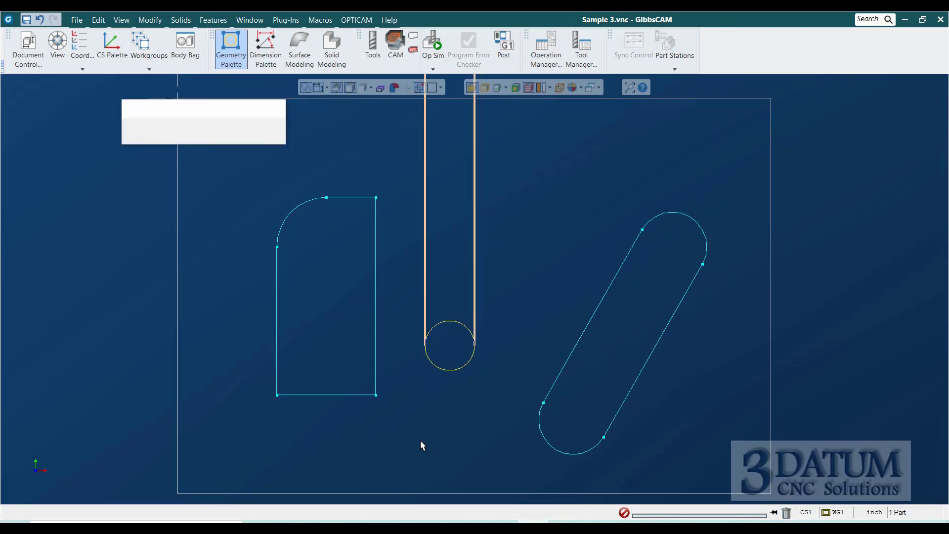
click(424, 301)
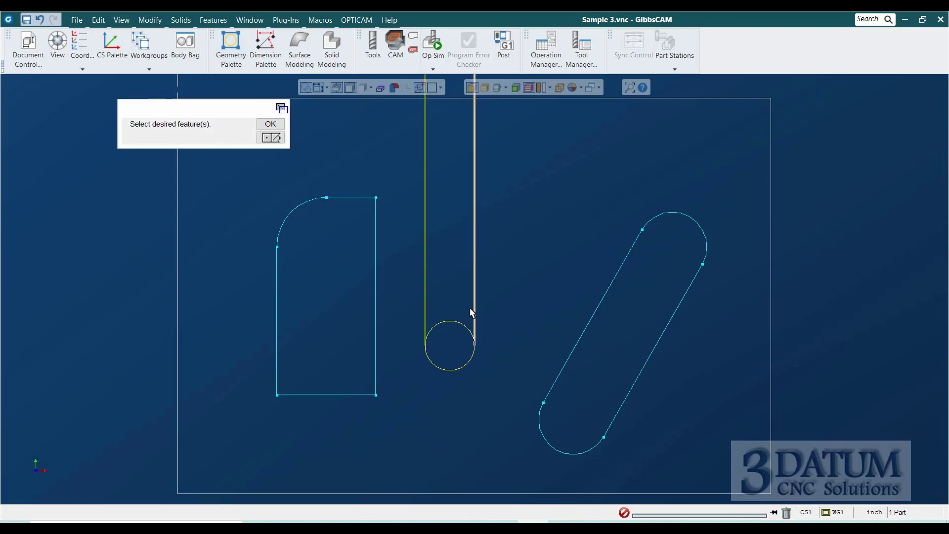
click(476, 314)
key(Return)
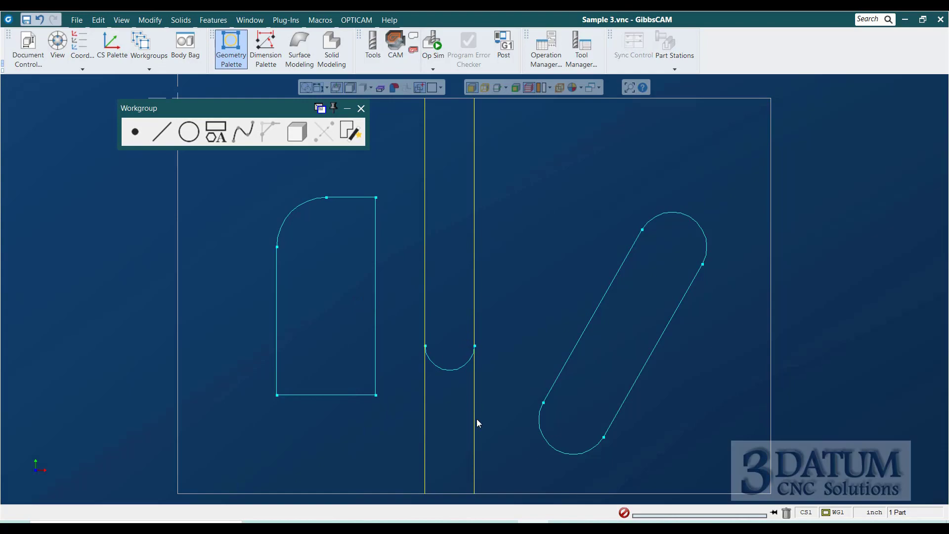
Consult the Sample 3 drawing and create a vertical line at X 5
key(alt+Tab)
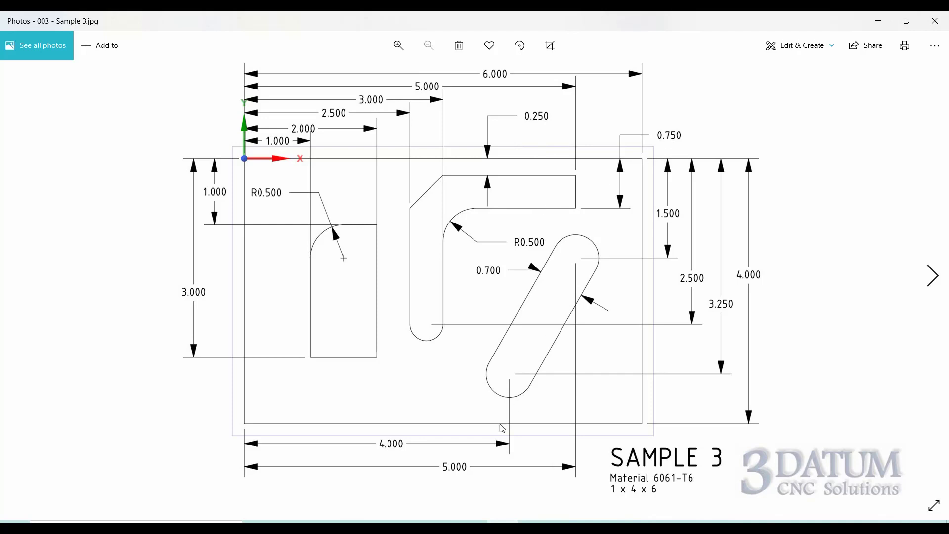
key(alt+Tab)
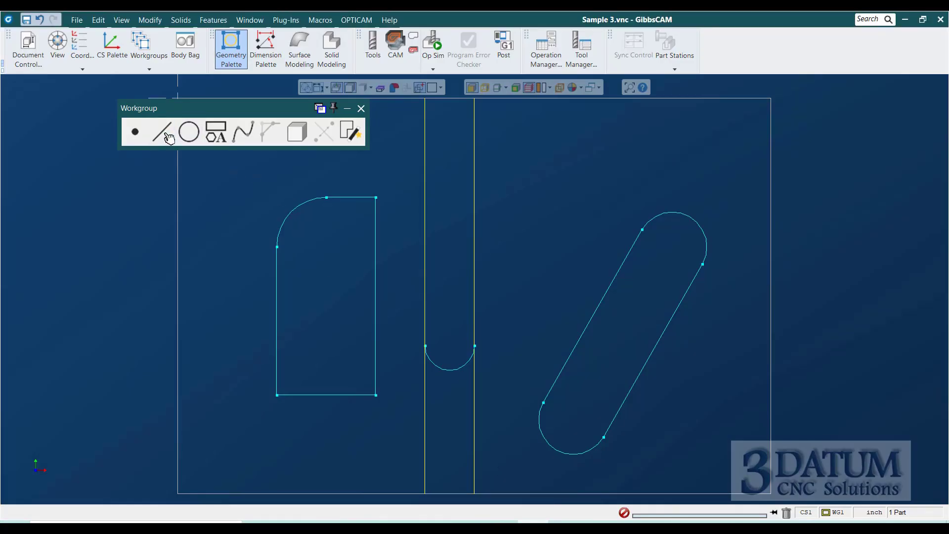
click(168, 134)
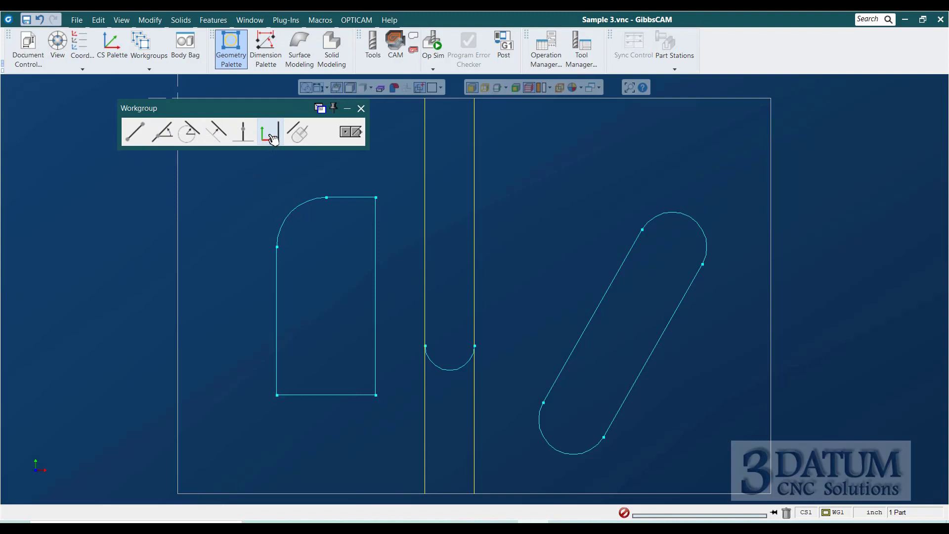
click(271, 137)
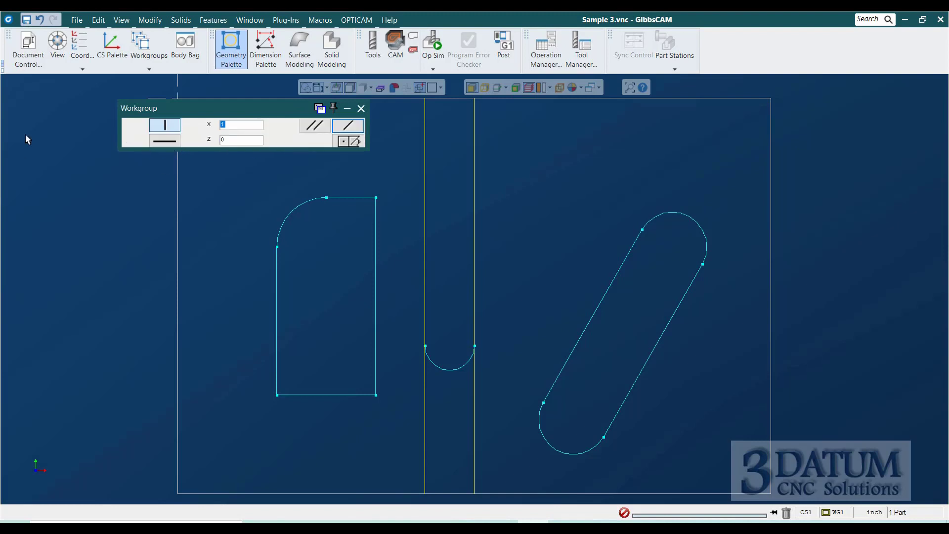
text(5)
key(Return)
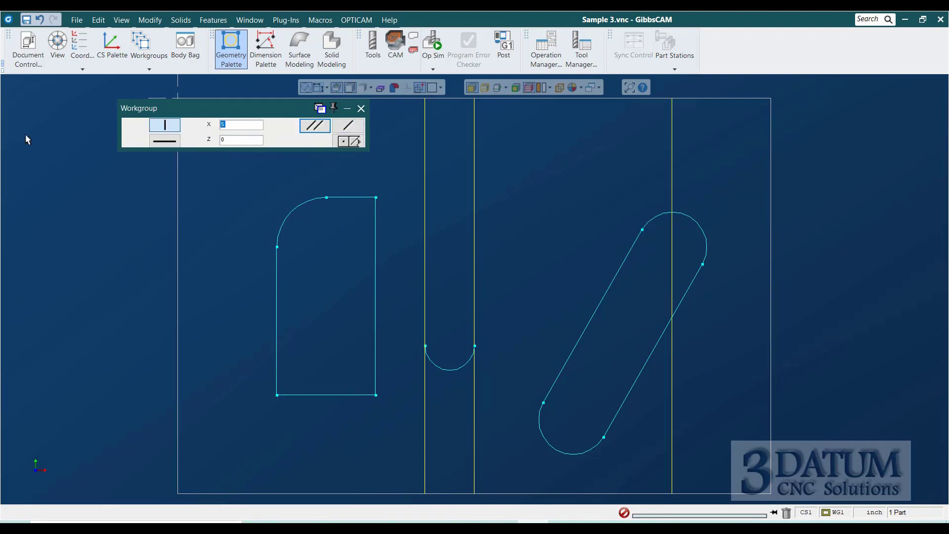
Create two horizontal lines at Y -0.25 and Y -0.75
click(158, 142)
text(-0.5)
key(Return)
text(-0.75)
key(Return)
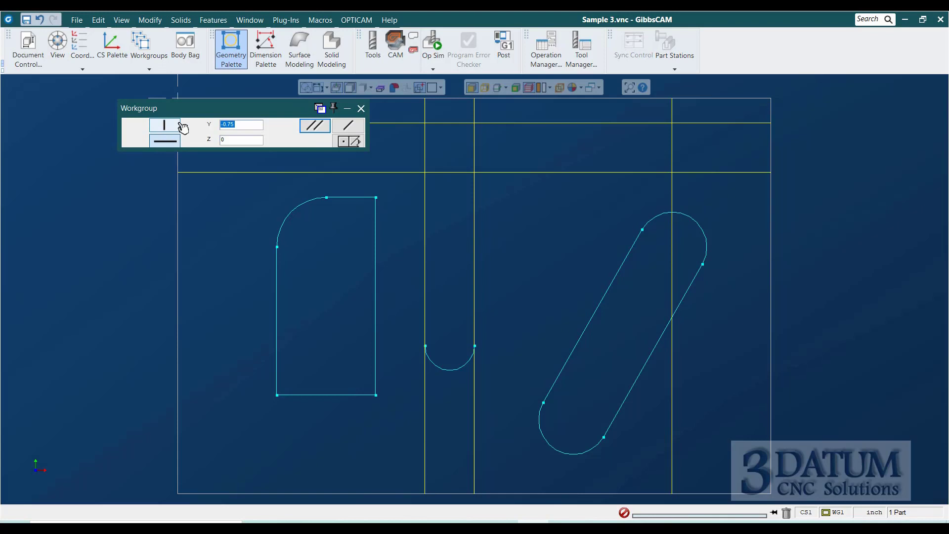
click(348, 141)
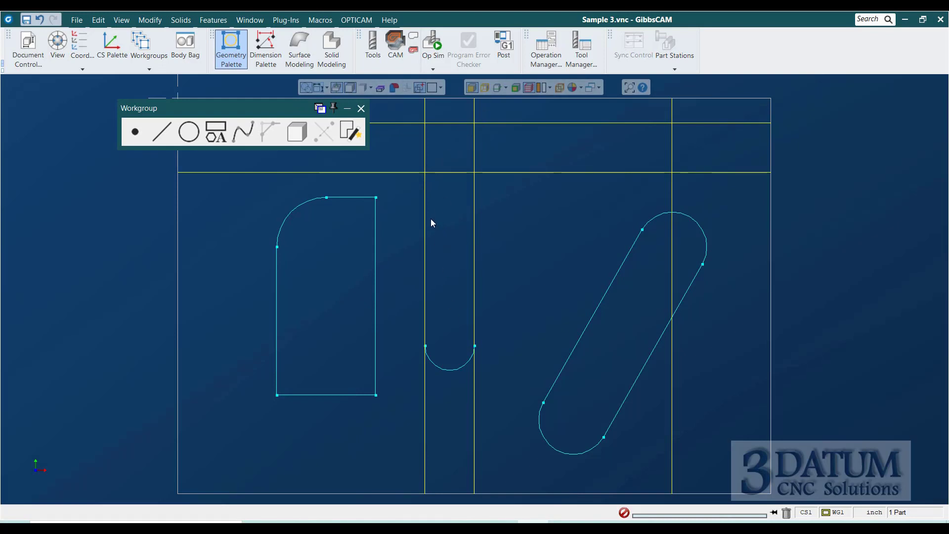
Use Contour Trace along the construction lines from one end of the small arc to the other to create the L-shaped contour
click(300, 21)
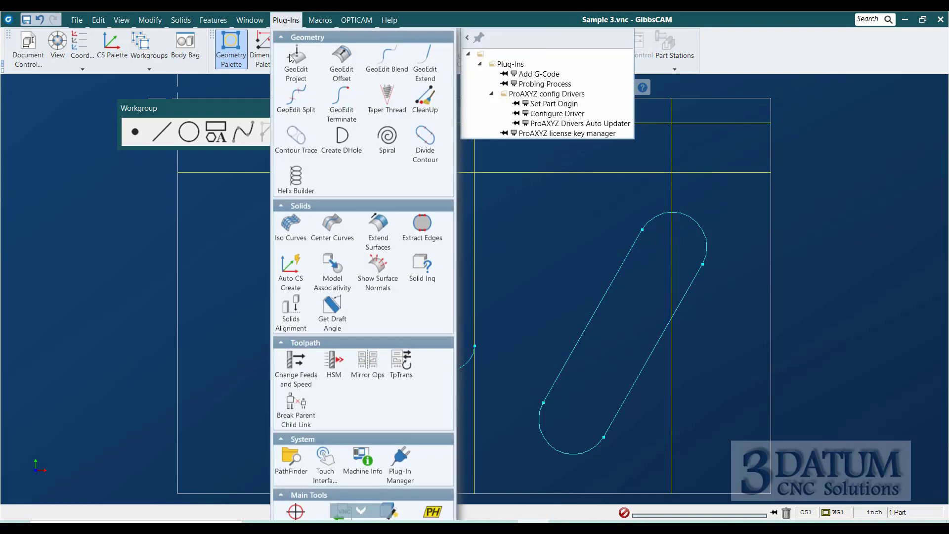
click(296, 142)
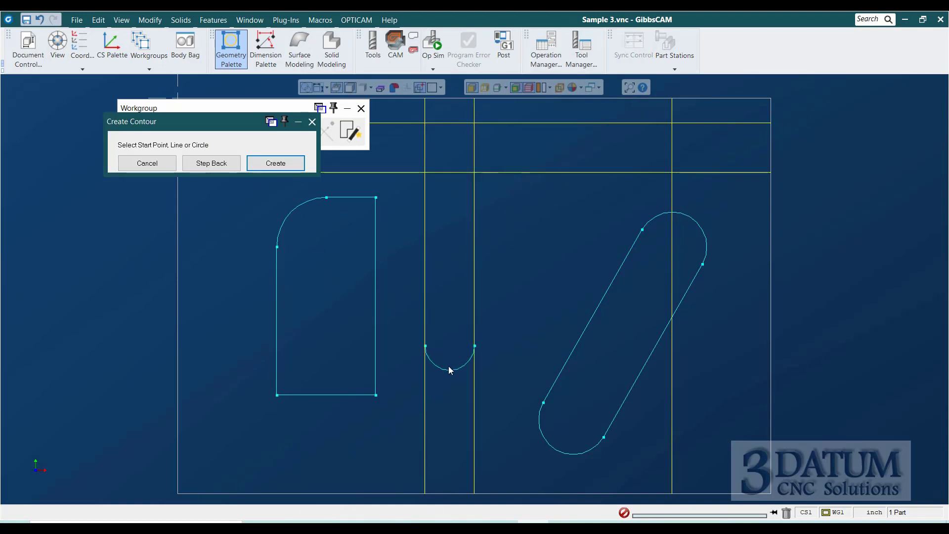
click(474, 346)
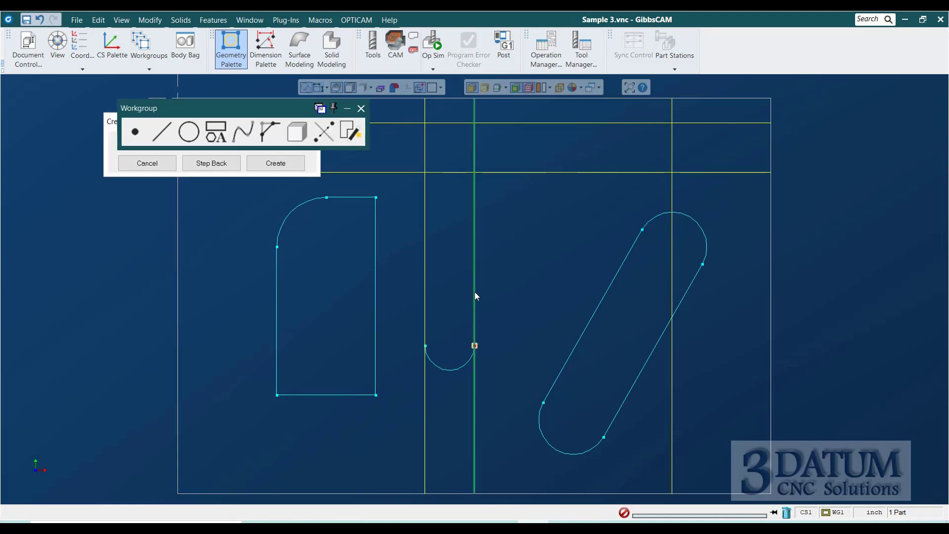
click(549, 173)
click(672, 146)
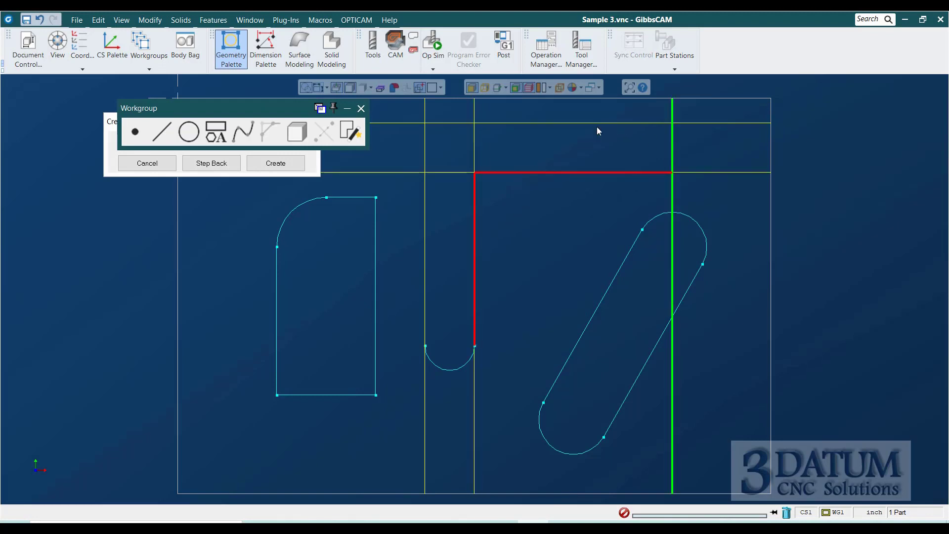
click(592, 123)
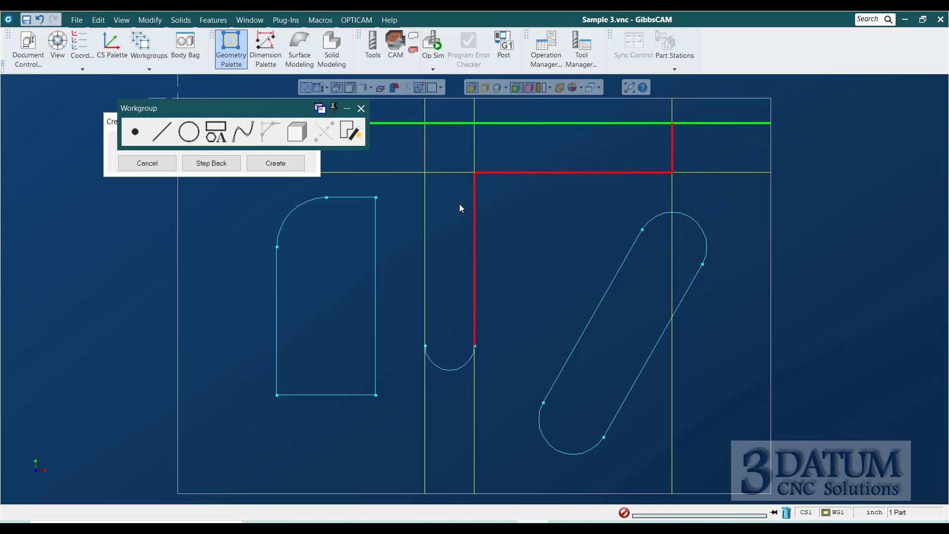
click(426, 229)
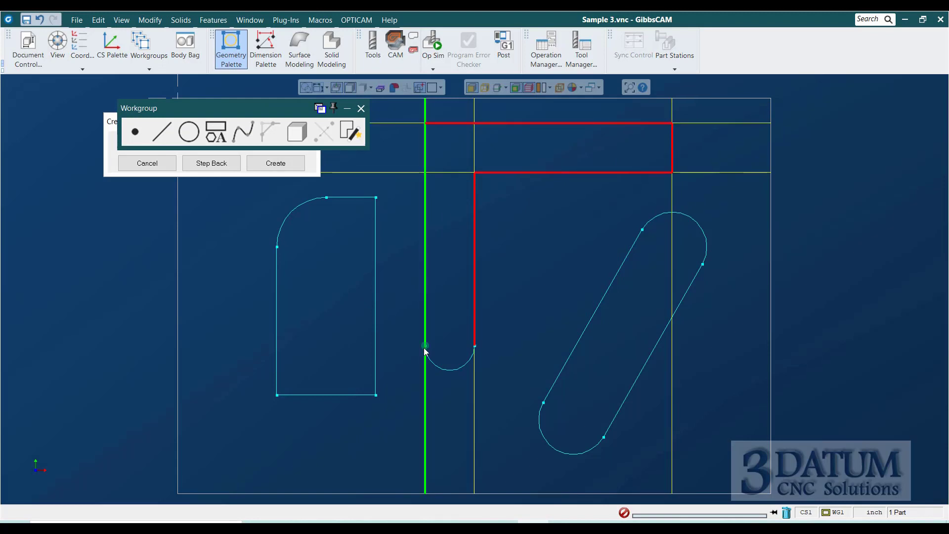
click(422, 345)
click(455, 315)
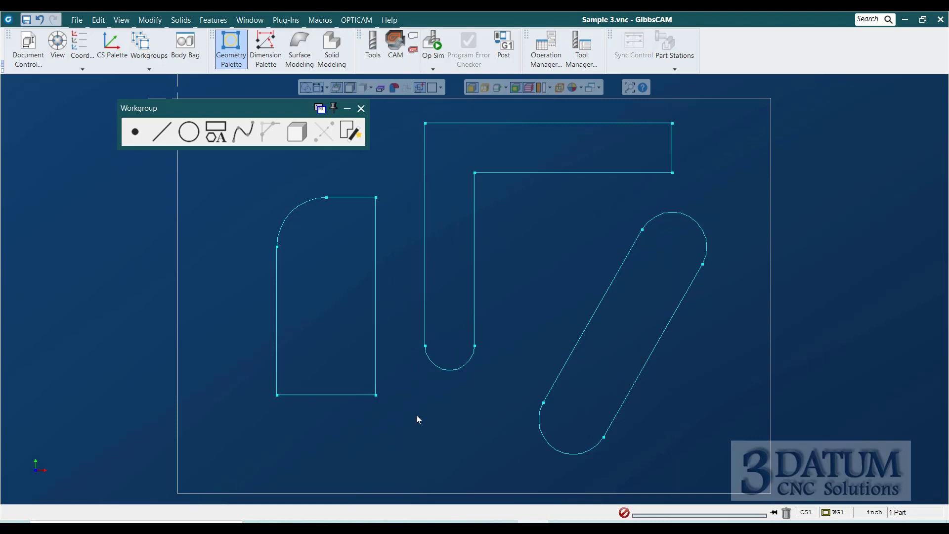
Fillet the inner corner of the L-shaped contour with a radius of 0.5
click(476, 198)
click(270, 133)
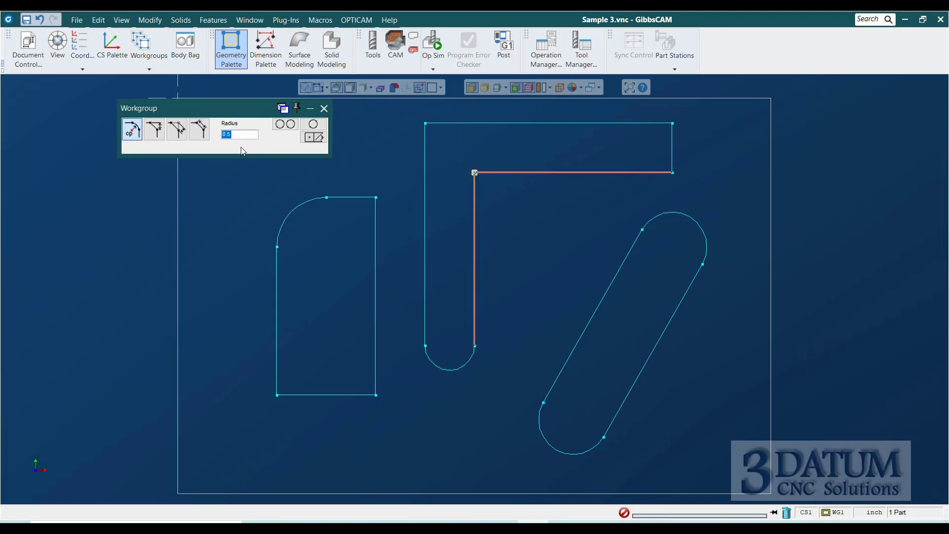
click(316, 138)
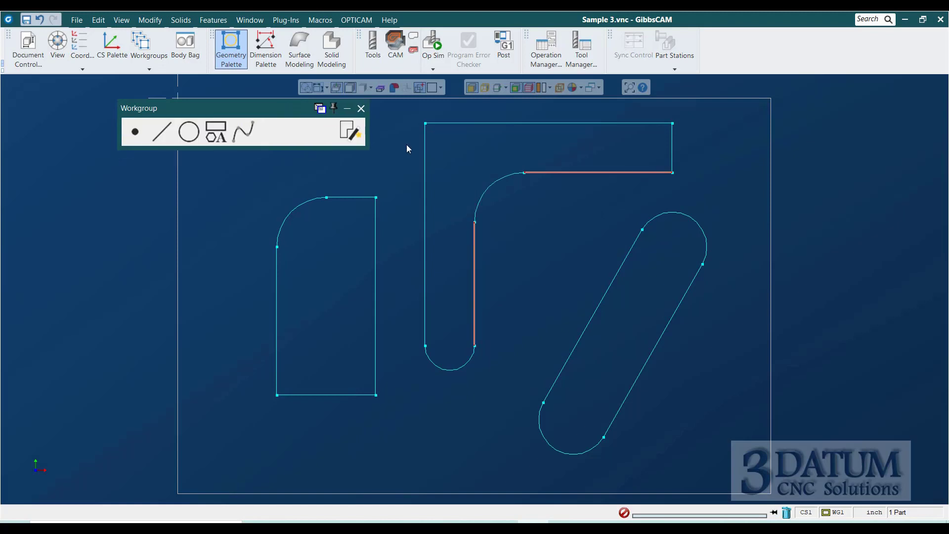
Chamfer the outer corner of the L-shaped contour with a side length of 0.5
click(425, 123)
click(267, 131)
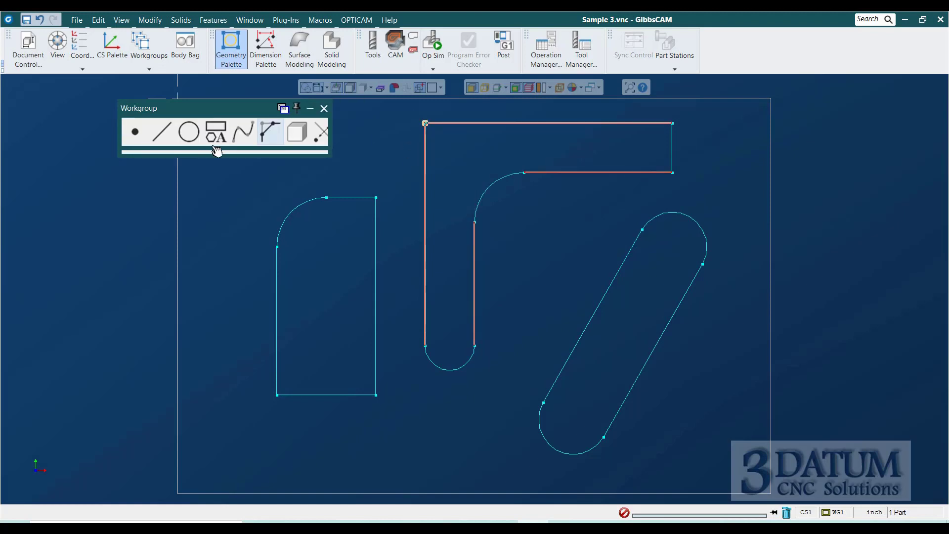
click(154, 130)
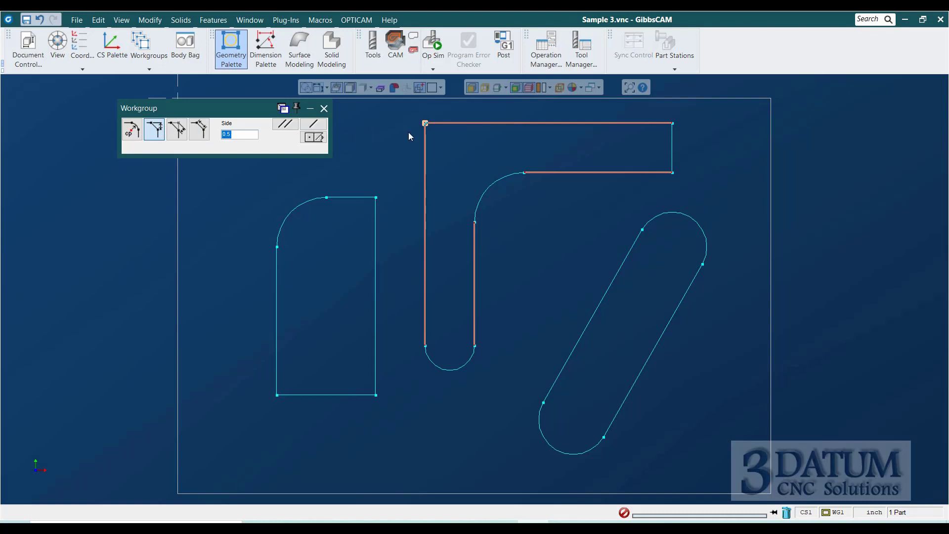
click(424, 124)
click(181, 136)
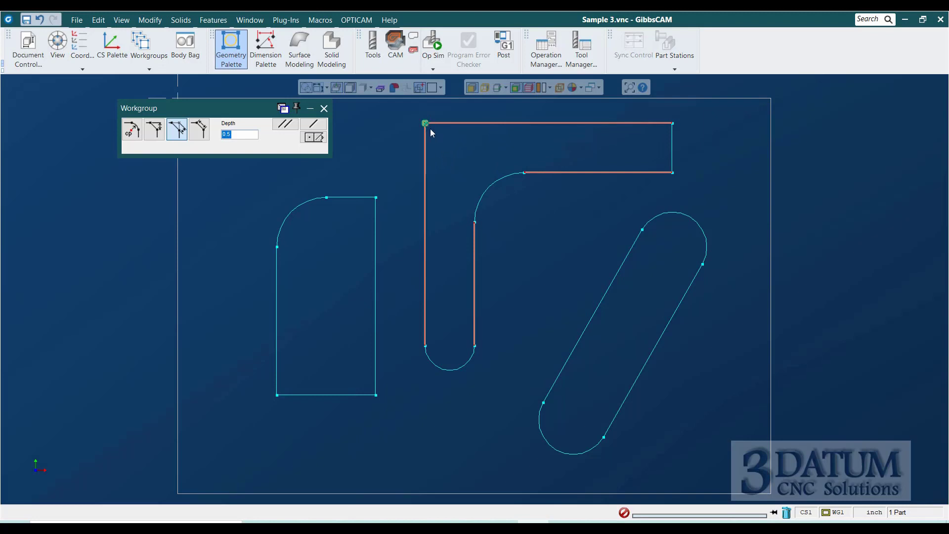
click(159, 136)
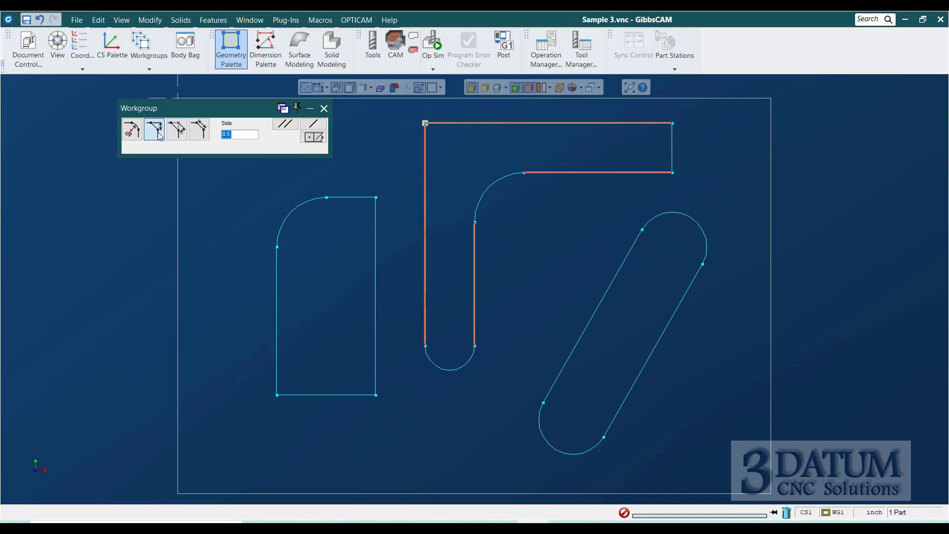
click(199, 132)
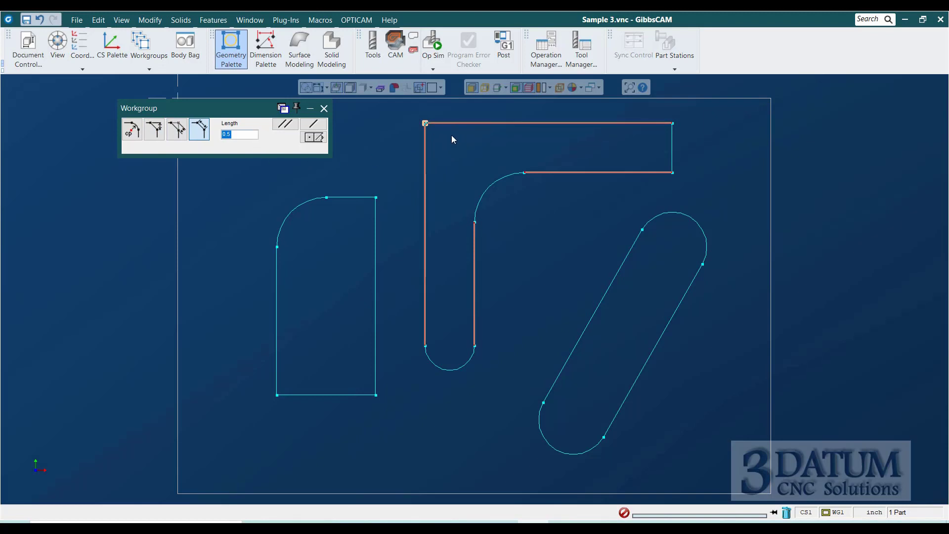
click(234, 134)
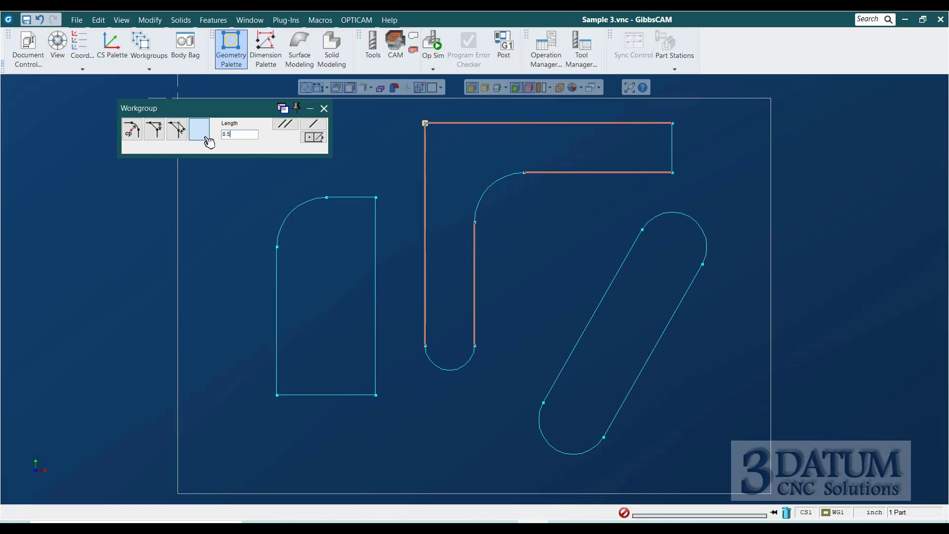
click(154, 129)
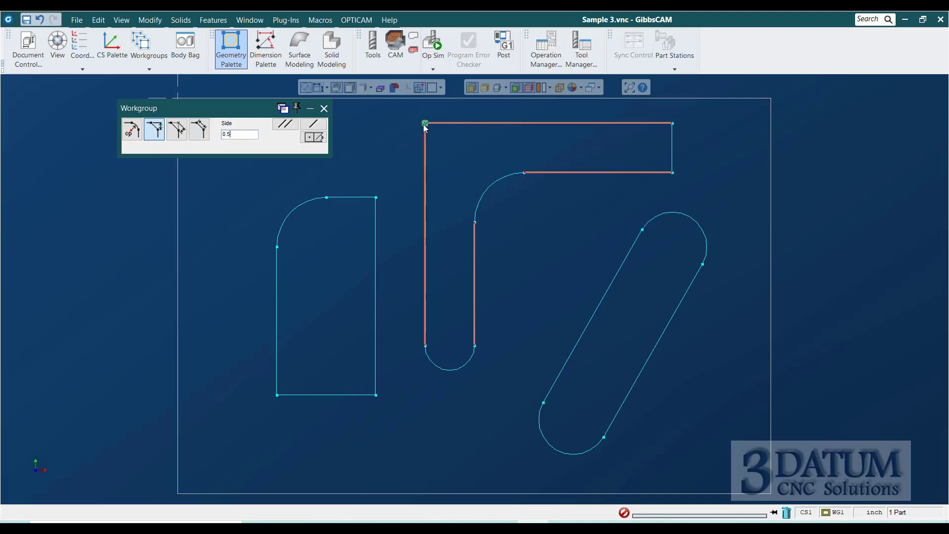
click(314, 136)
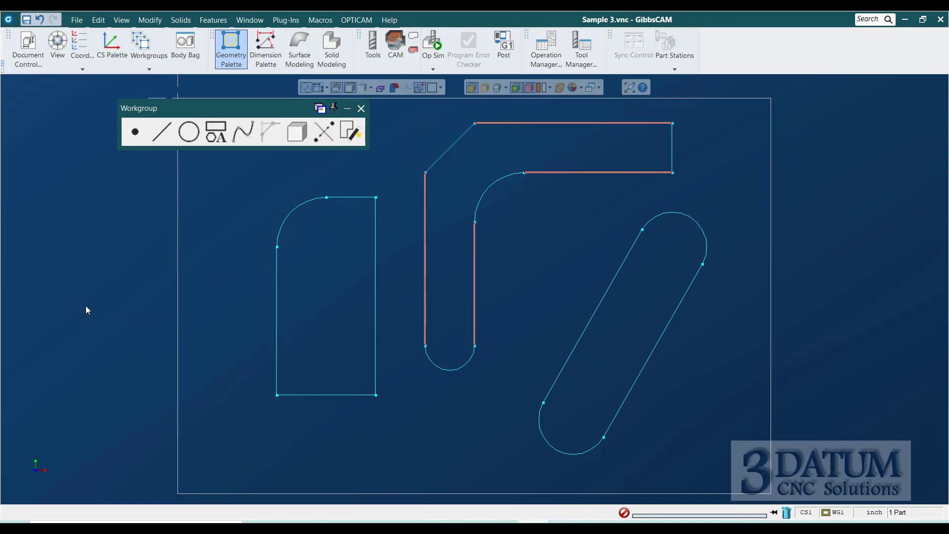
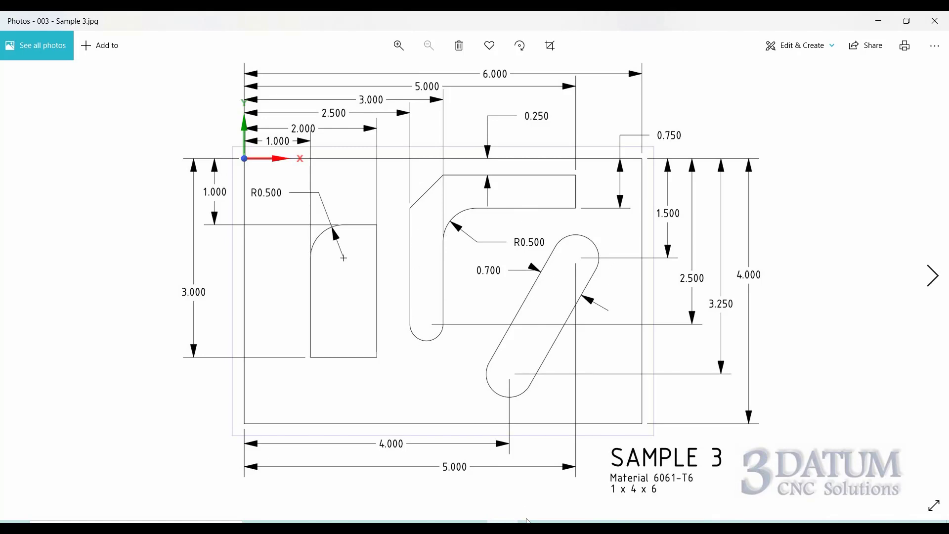
Return to GibbsCAM and start the L-shaped contour in Geometry Expert with lines at X 5, Y -0.75 and X 3
key(alt+Tab)
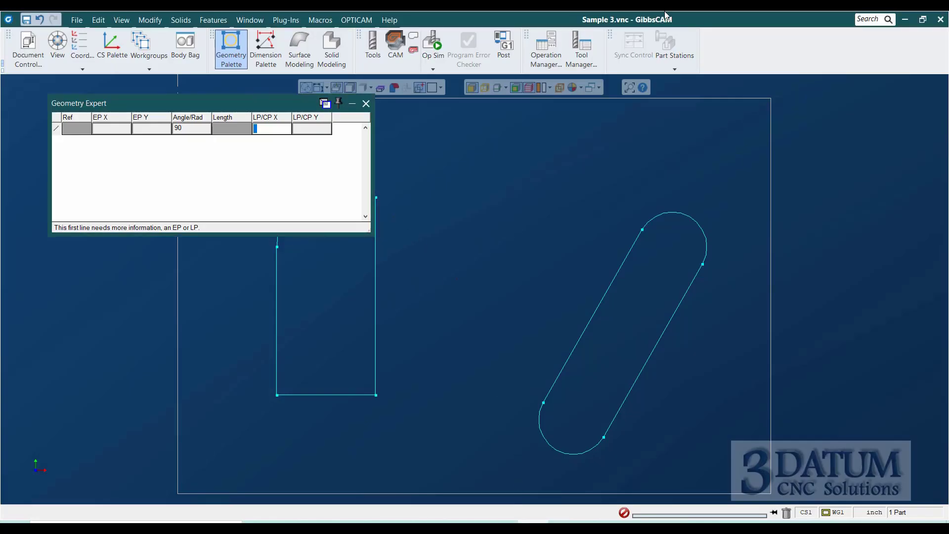
text(5)
key(Return)
text(-)
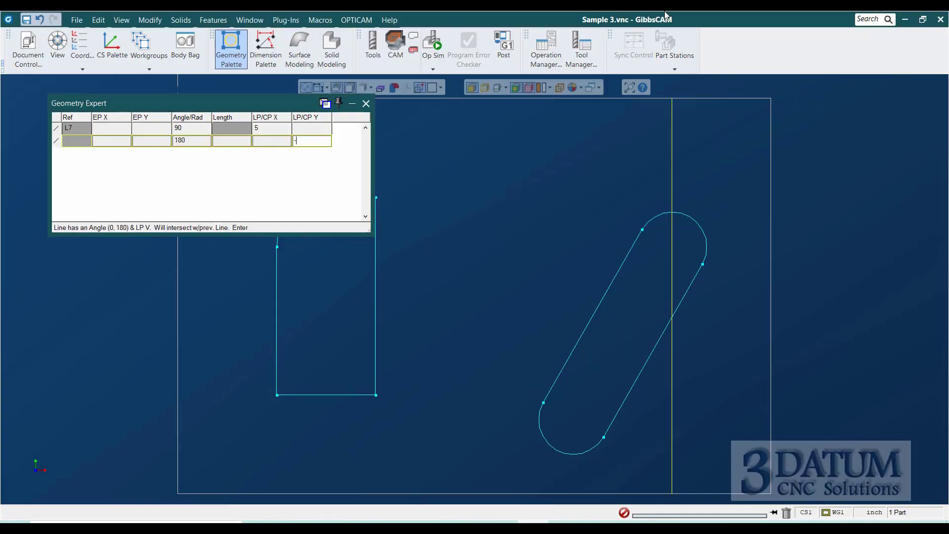
text(.75)
key(Return)
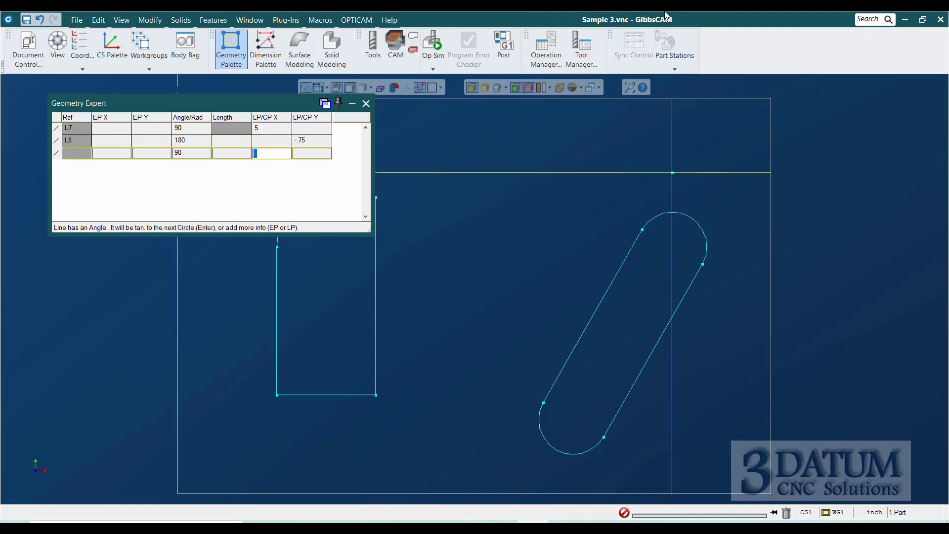
text(3)
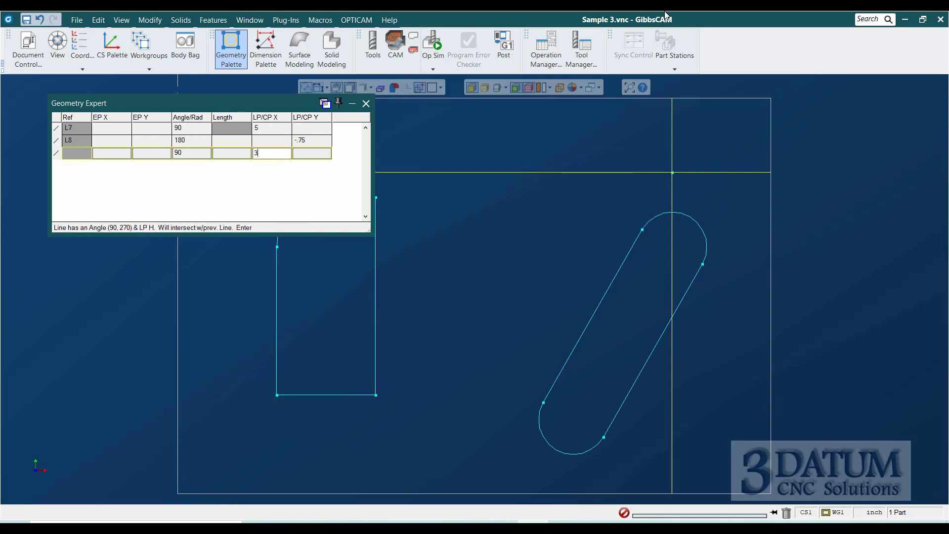
key(Return)
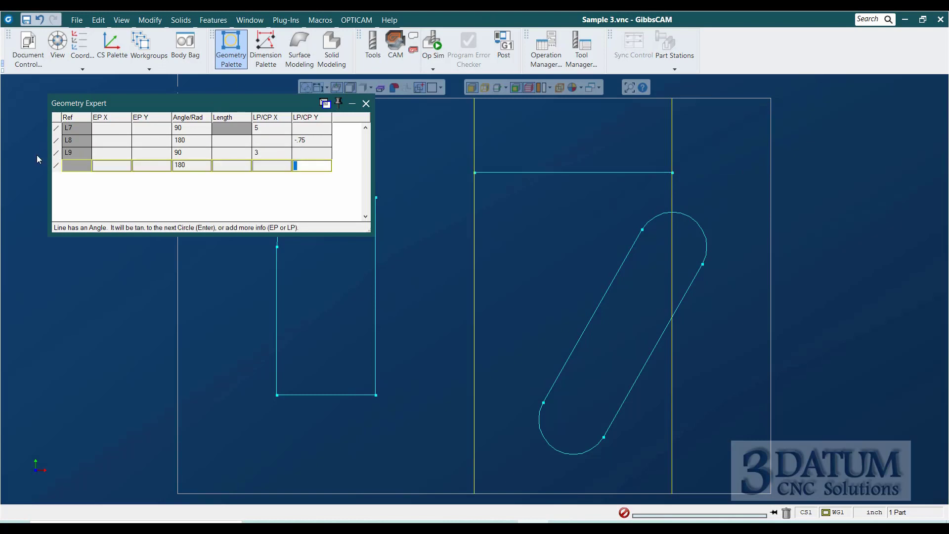
Add a clockwise arc of radius 0.25 centred at X 2.75, Y -2.5 to the contour in Geometry Expert
click(56, 165)
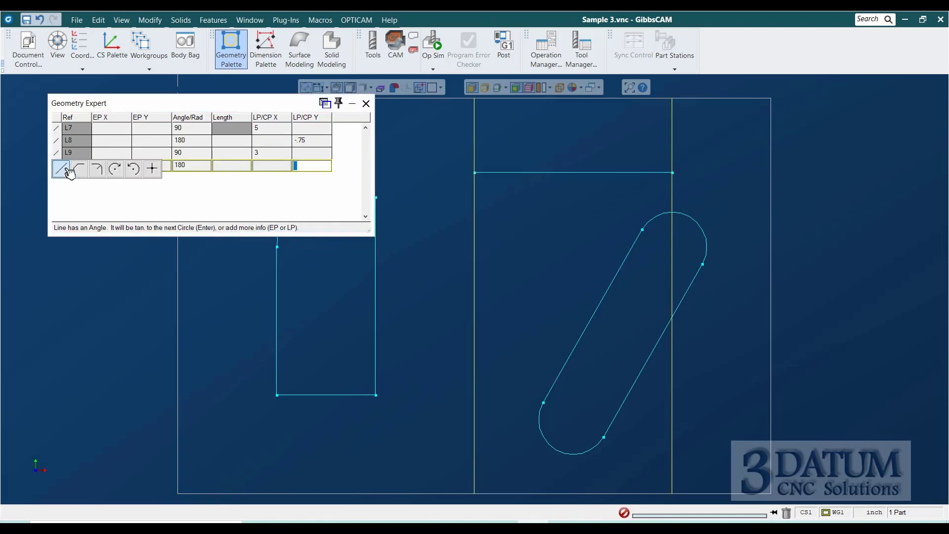
click(112, 169)
text(.25)
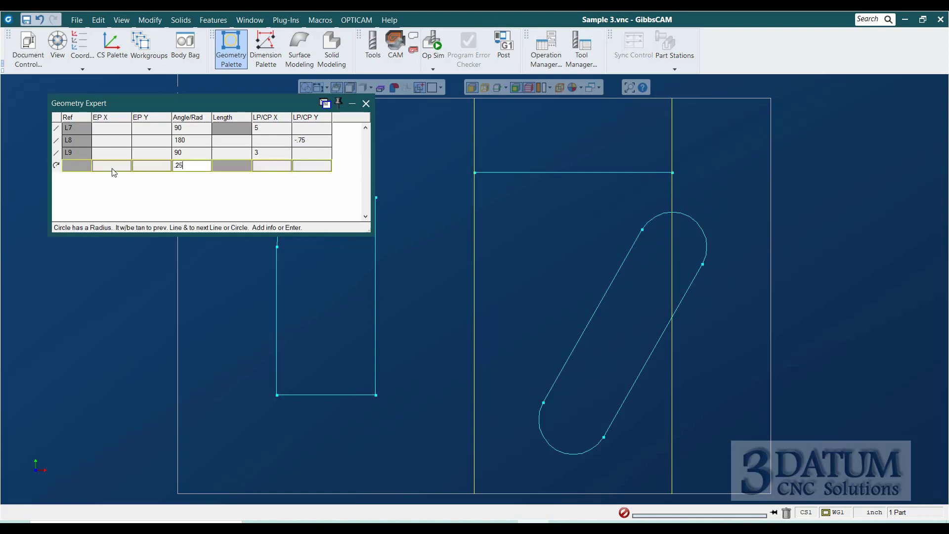
key(Tab)
text(2.75)
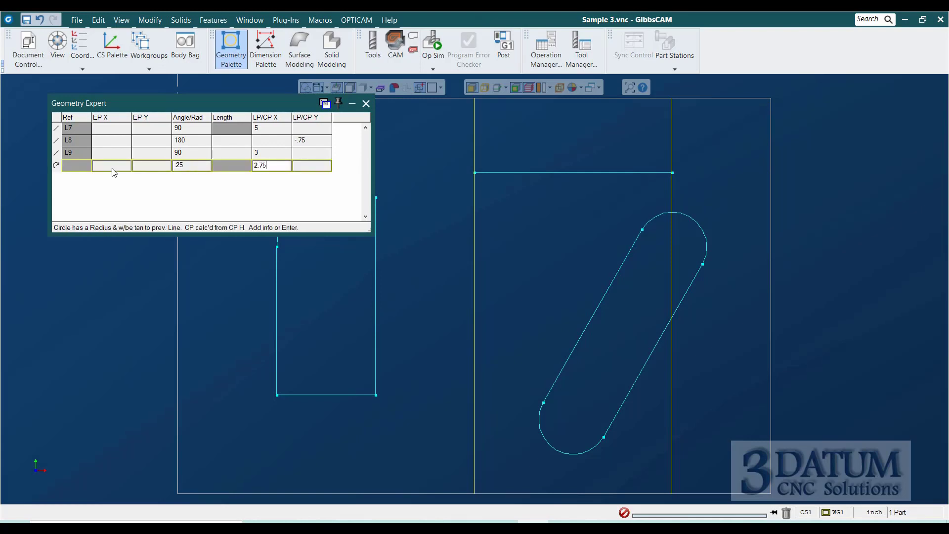
key(Tab)
text(-)
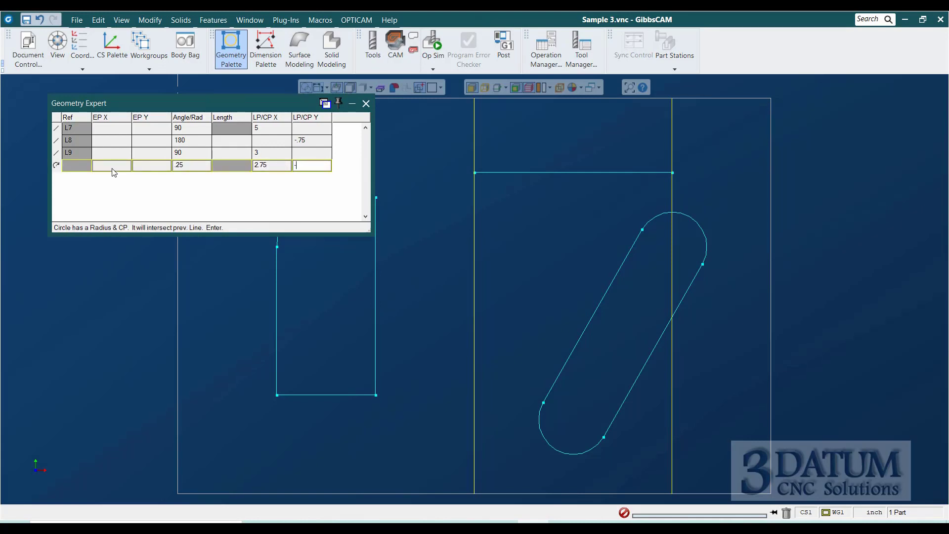
text(2.5)
key(Return)
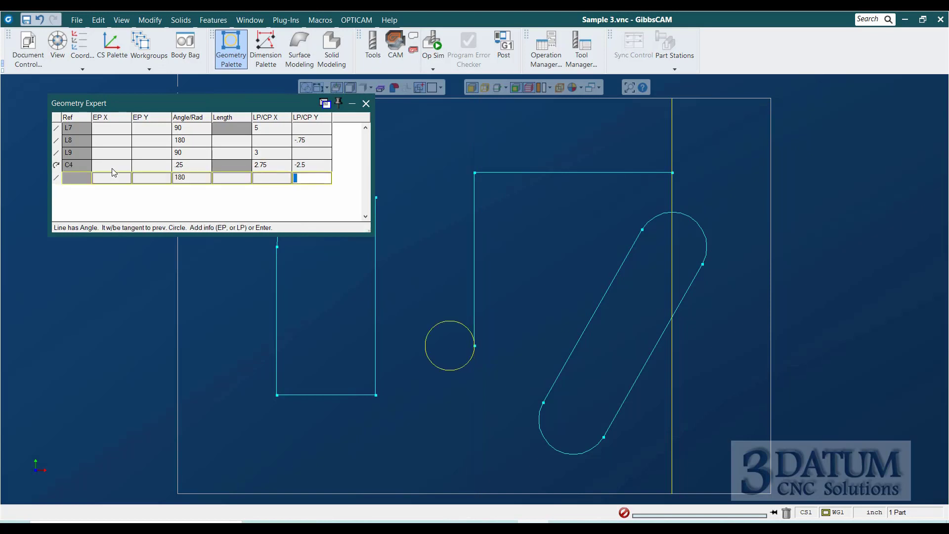
Continue the contour from the arc with a line at 90 degrees through X 2.5
click(184, 178)
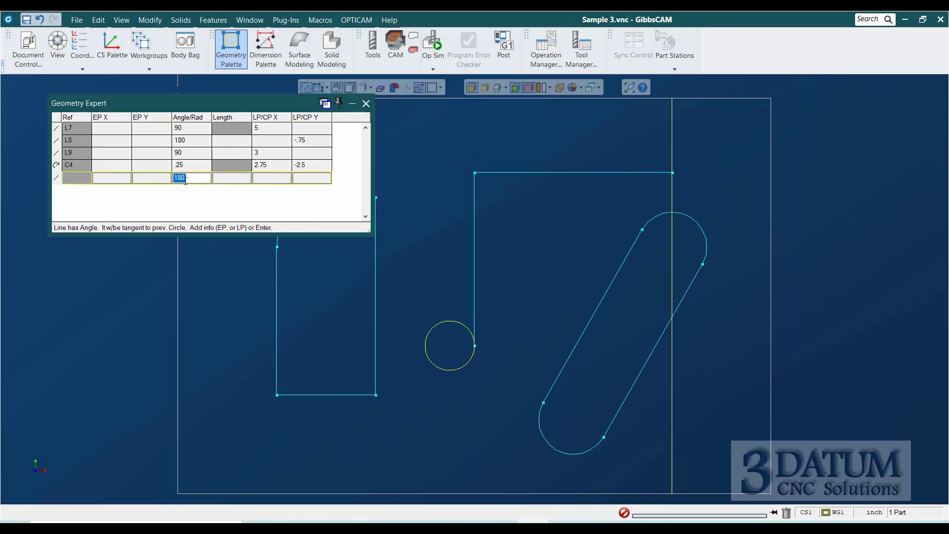
text(90)
key(Tab)
key(Tab)
text(2.5)
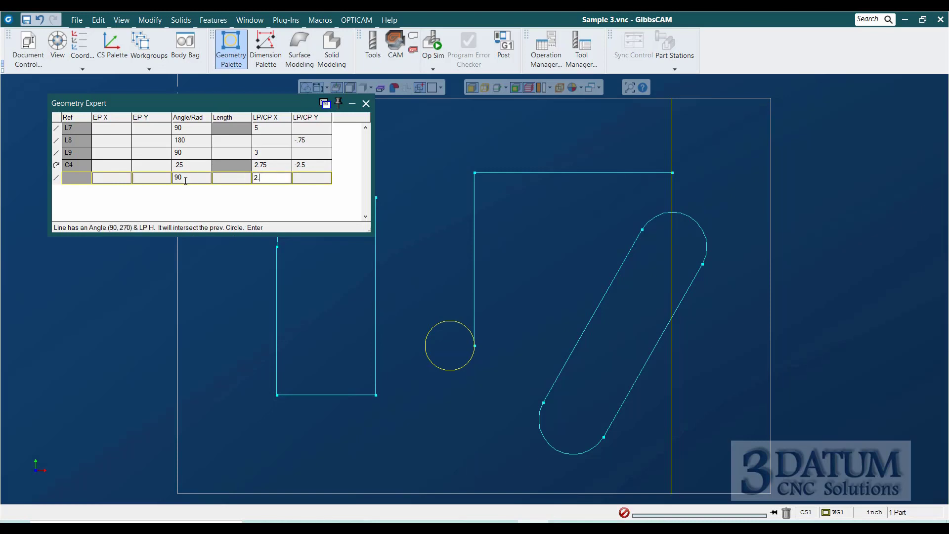
key(Return)
Add a horizontal line at Y -0.25, close the contour back to its starting line and exit Geometry Expert
key(Tab)
key(Tab)
key(Tab)
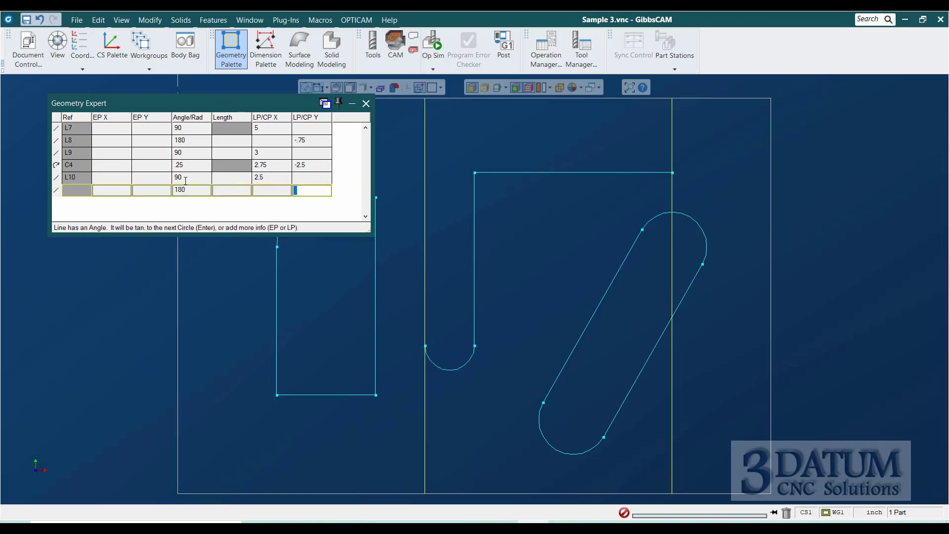
text(-)
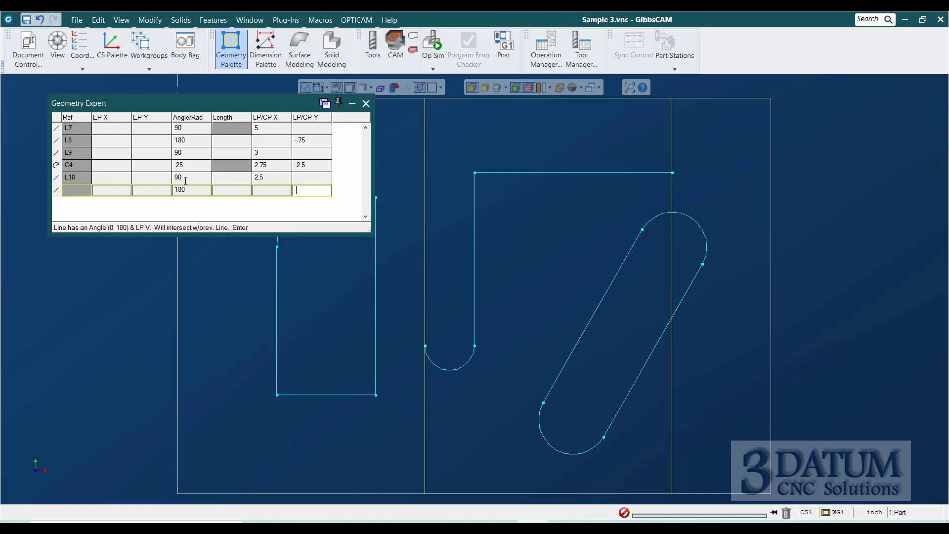
text(.25)
key(Return)
key(Tab)
key(Tab)
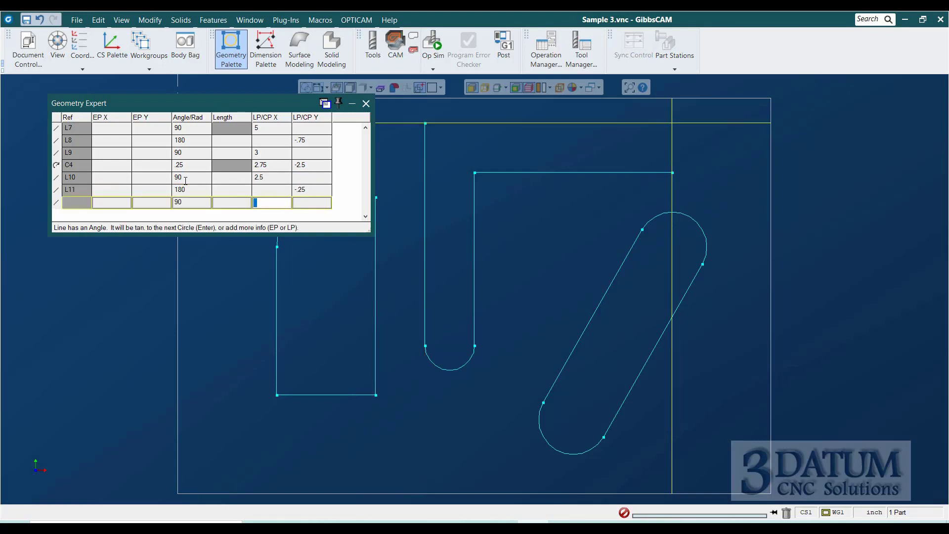
click(56, 203)
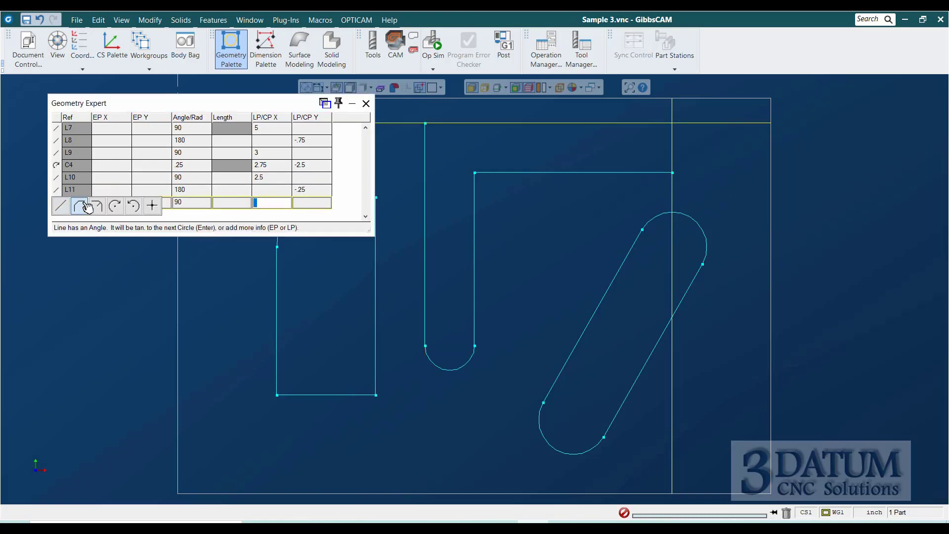
click(153, 206)
click(366, 104)
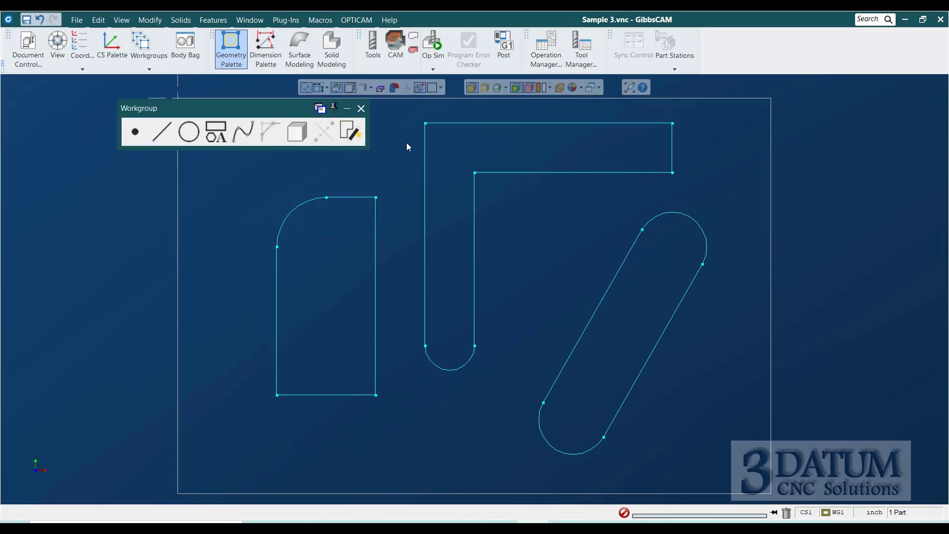
Fillet the inner corner of the redrawn L-shaped contour with a radius of 0.5
drag(441, 155, 478, 188)
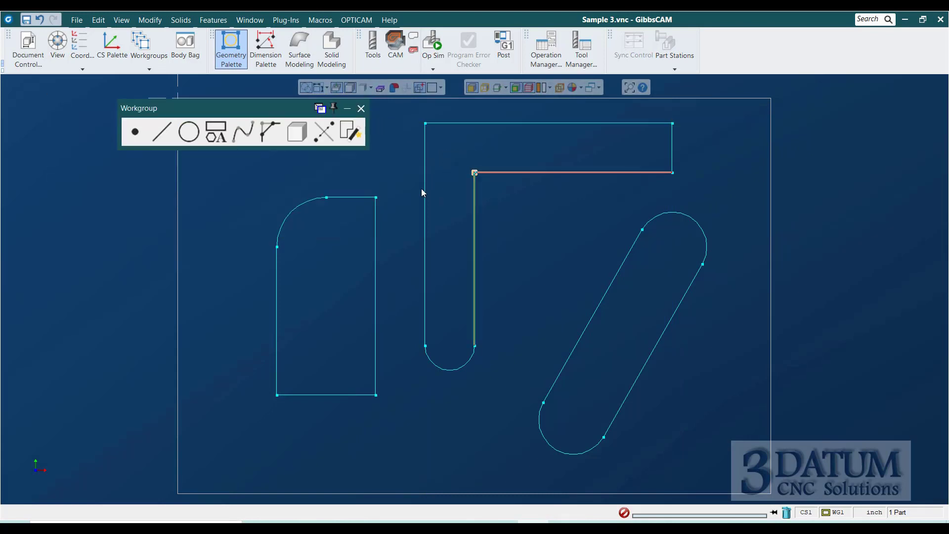
click(267, 133)
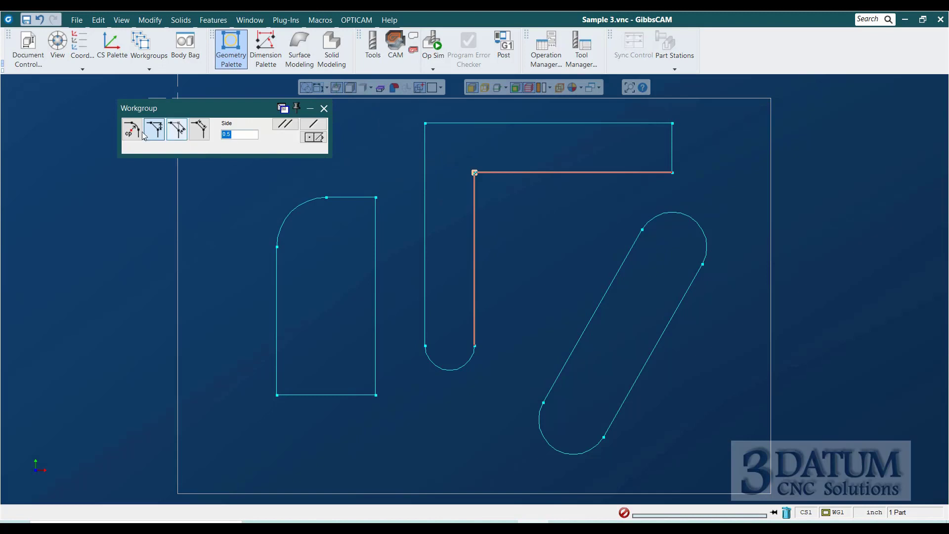
click(309, 133)
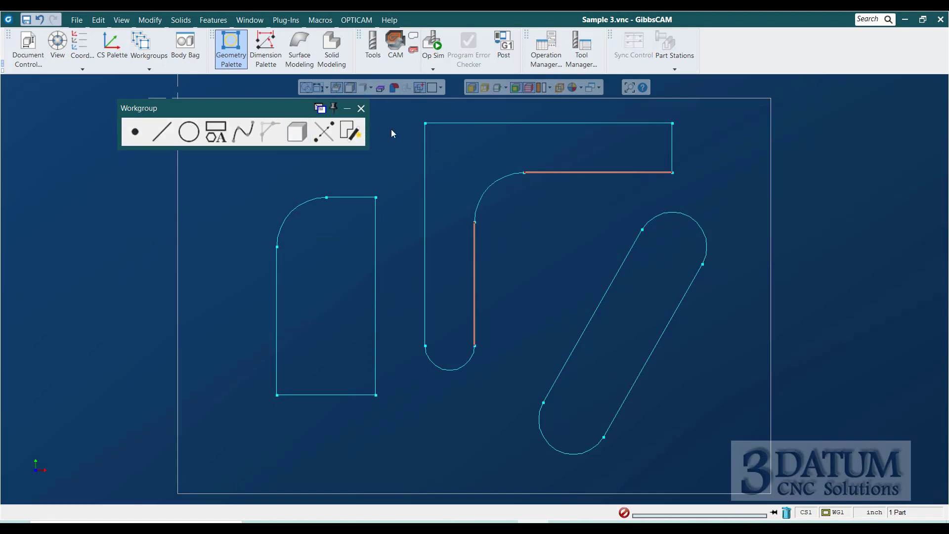
Chamfer the outer corner of the redrawn L-shaped contour with a side of 0.5 and clear the selection
drag(399, 118, 461, 143)
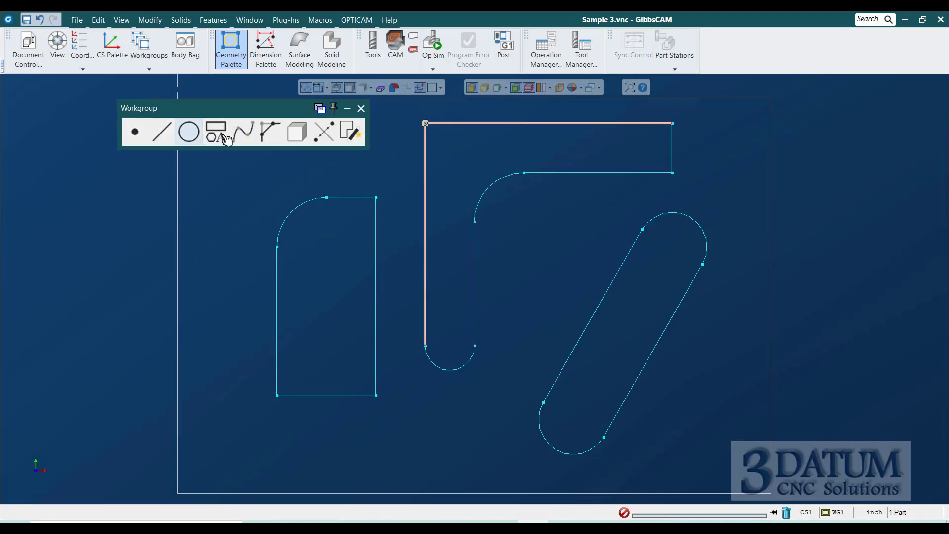
click(269, 132)
click(166, 134)
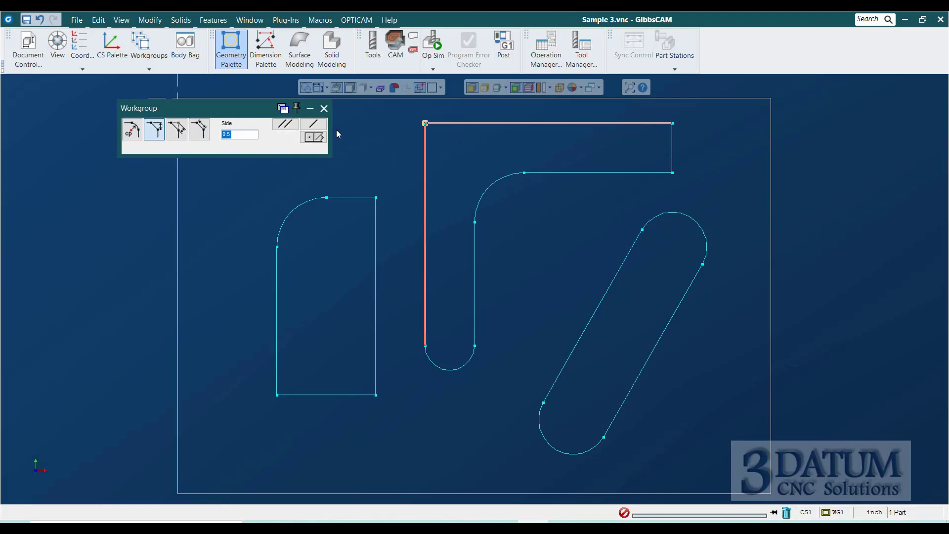
click(315, 137)
click(375, 167)
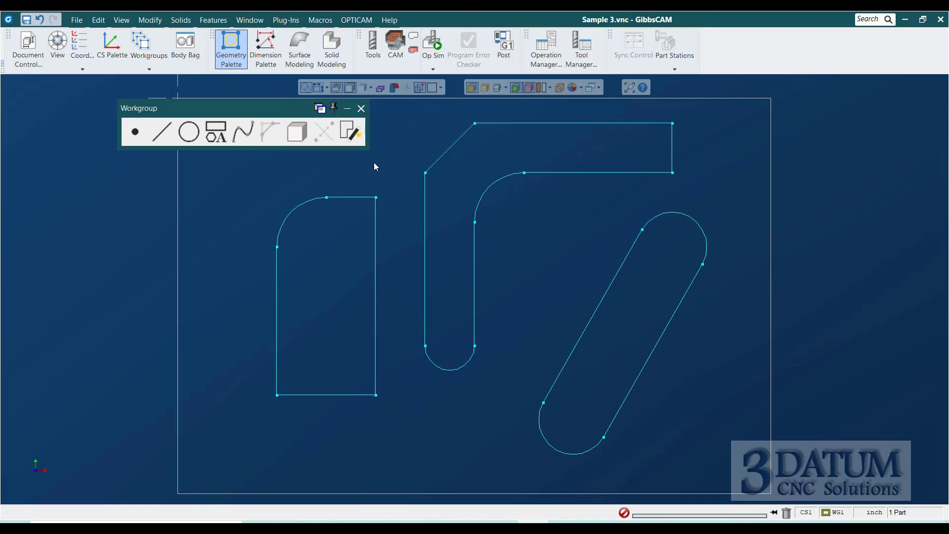
Load the L-shaped contour into Geometry Expert and set its lower end arc's radius to 0.5
click(351, 132)
click(424, 229)
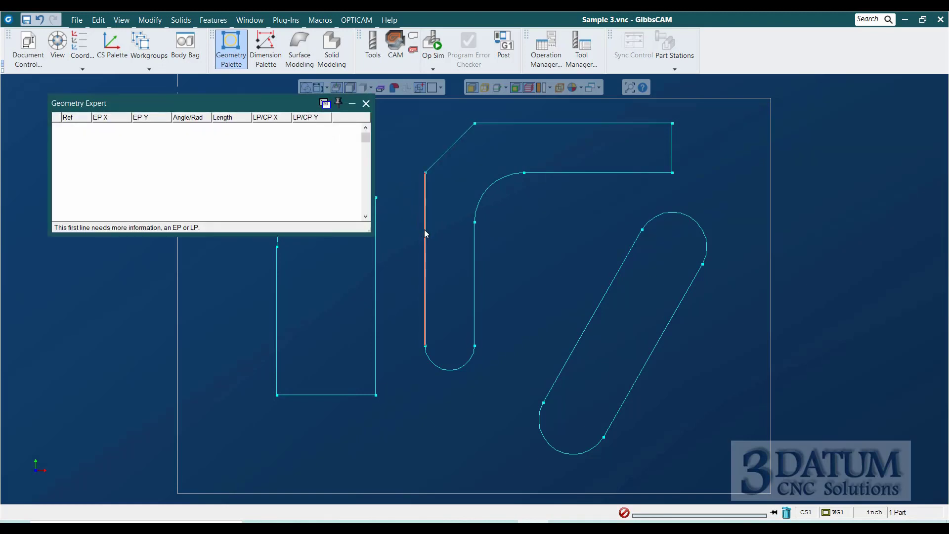
click(475, 261)
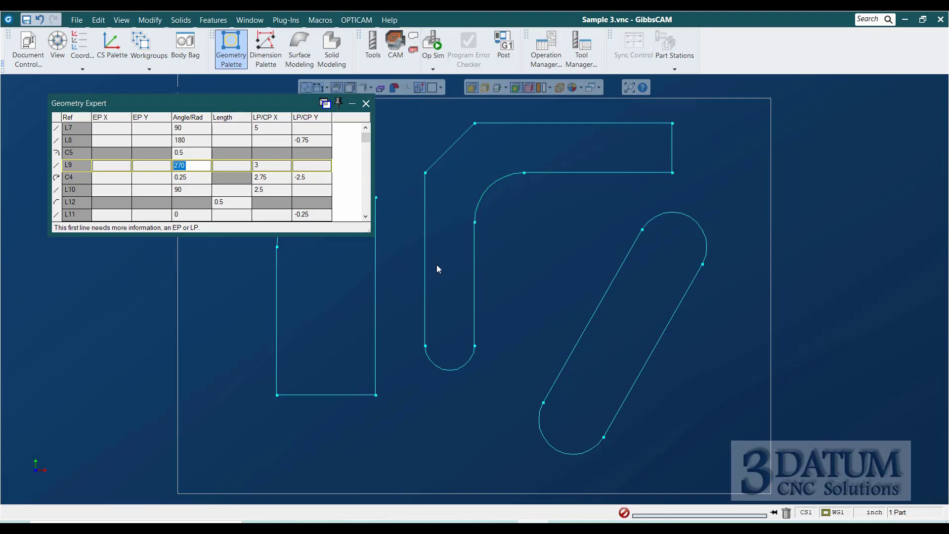
click(194, 179)
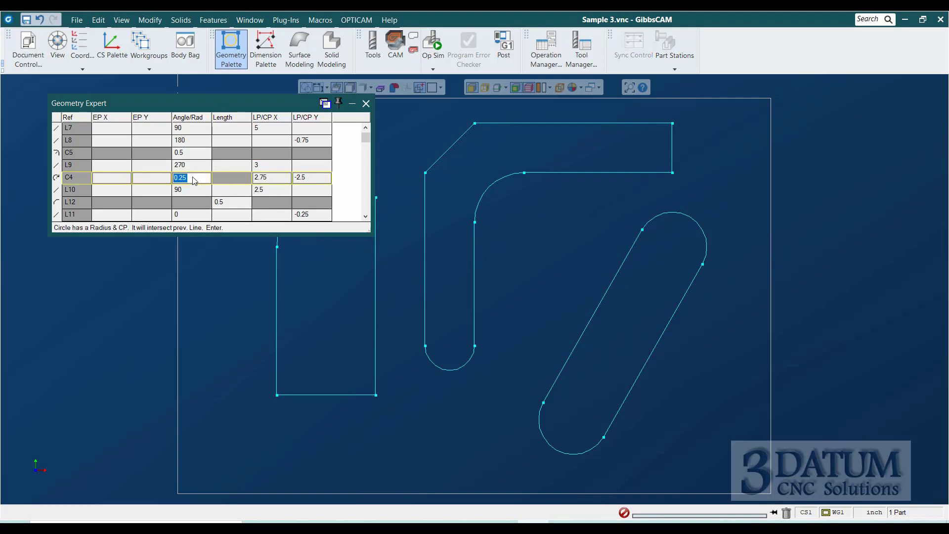
text(.5)
key(Return)
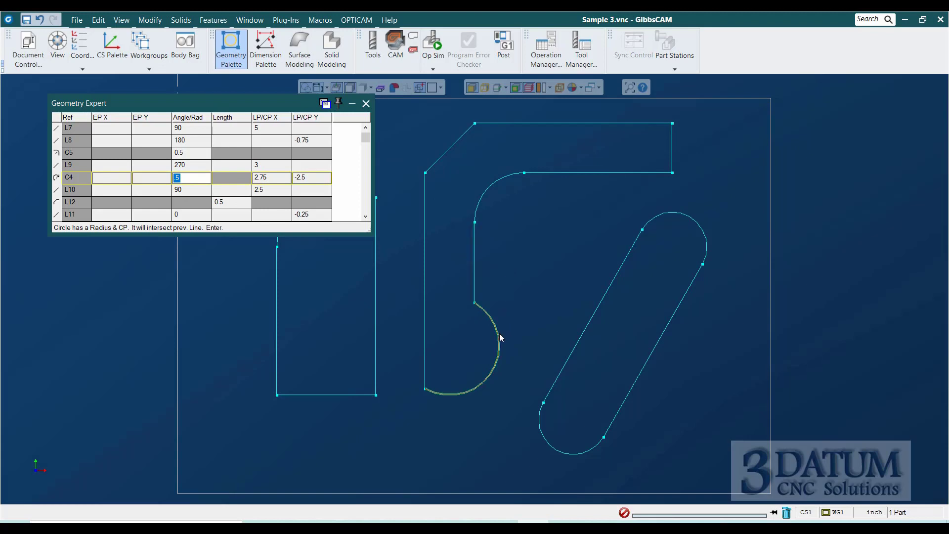
Check the X positions of the lines adjoining the end arc and set the arc's radius to 0.25
click(262, 166)
click(271, 189)
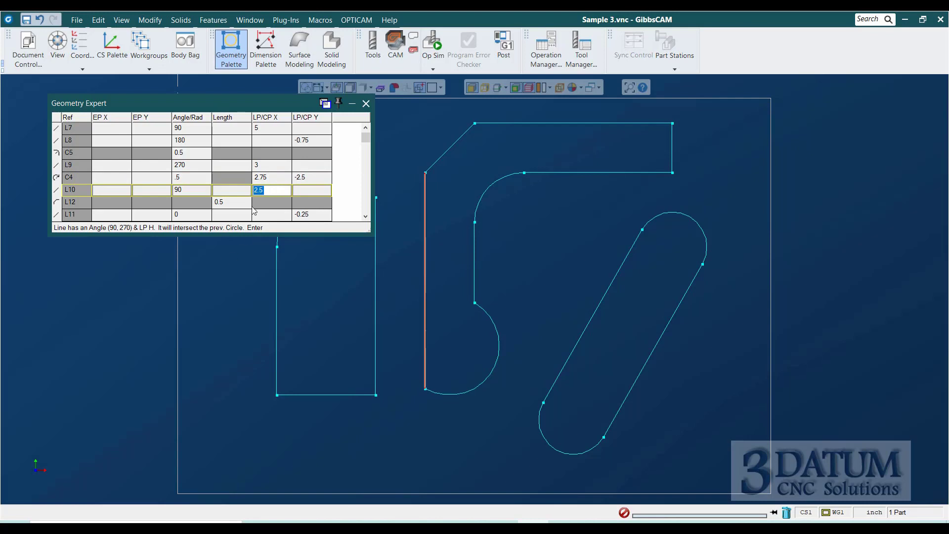
click(187, 177)
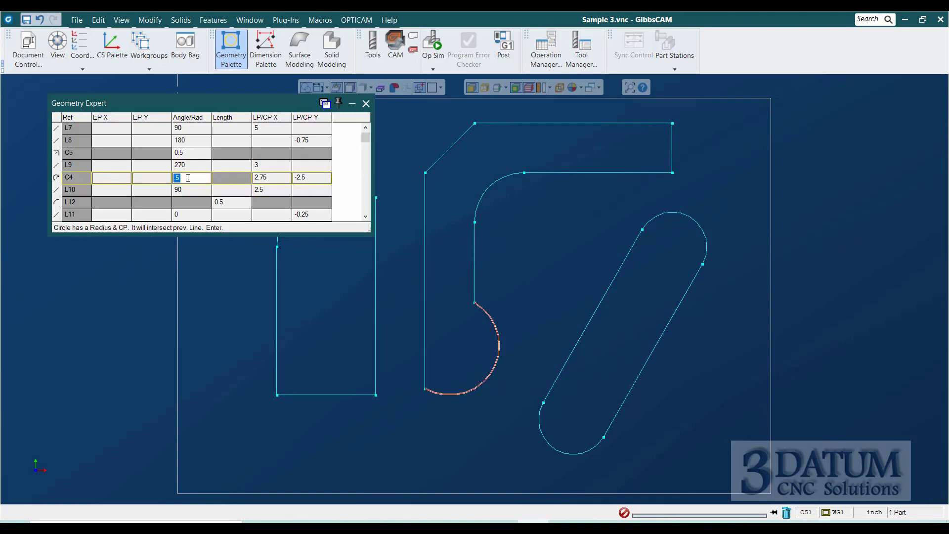
text(.25)
key(Return)
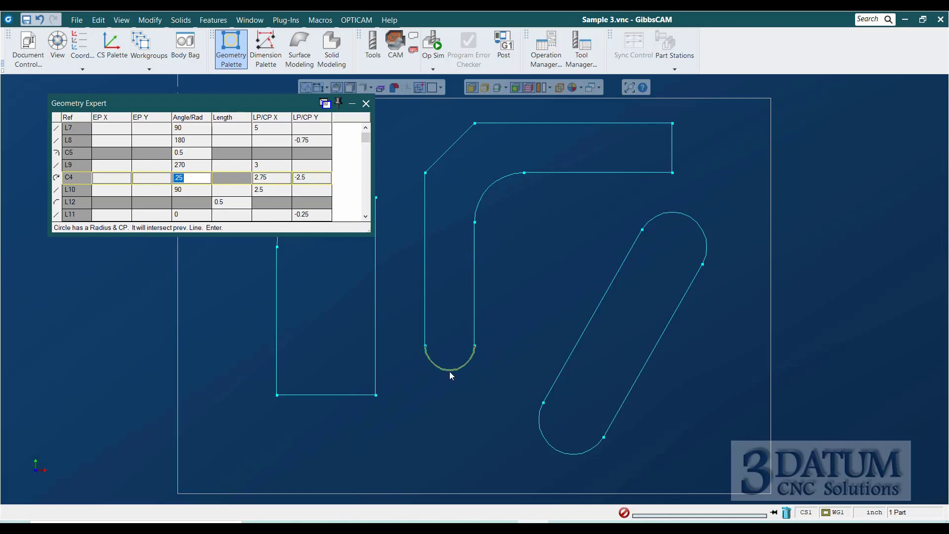
Clear the X position values of the two vertical lines adjoining the L-shaped contour's lower end arc
click(265, 167)
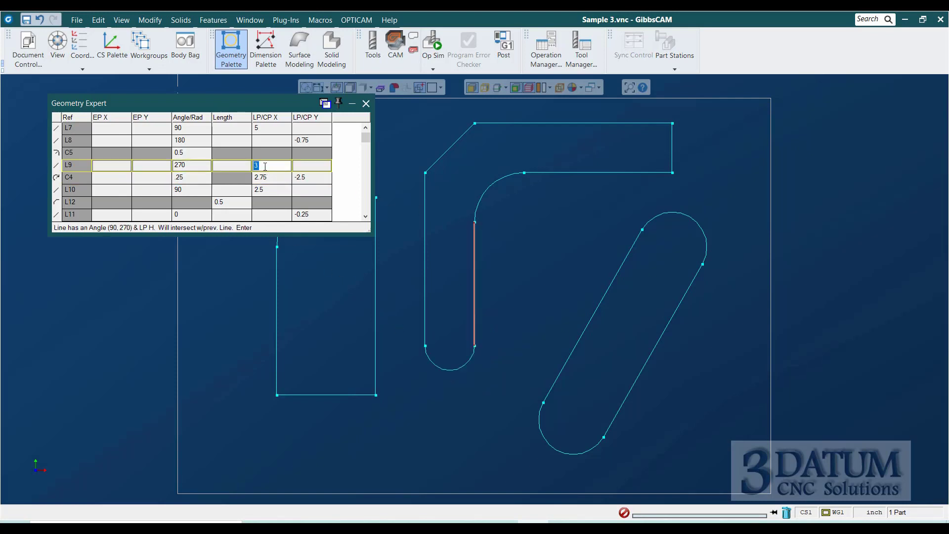
key(Delete)
click(265, 189)
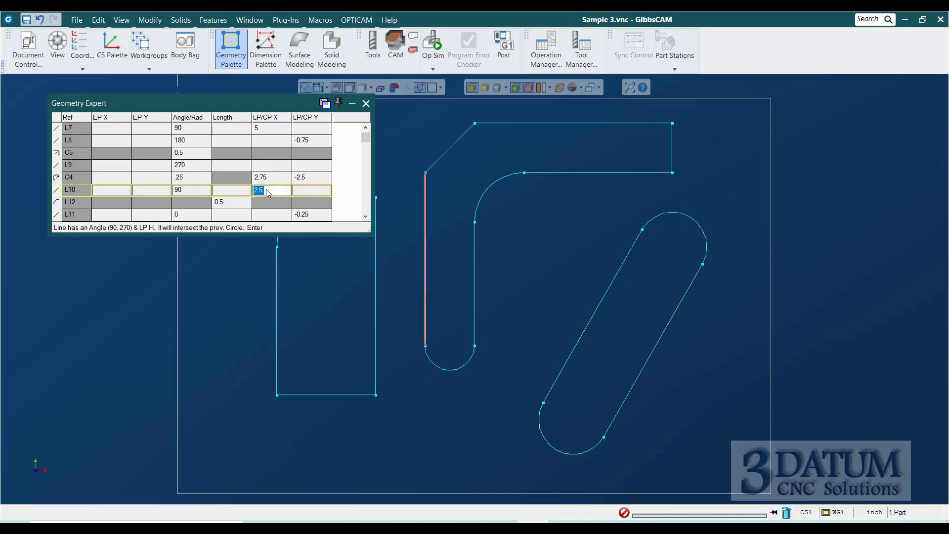
key(Delete)
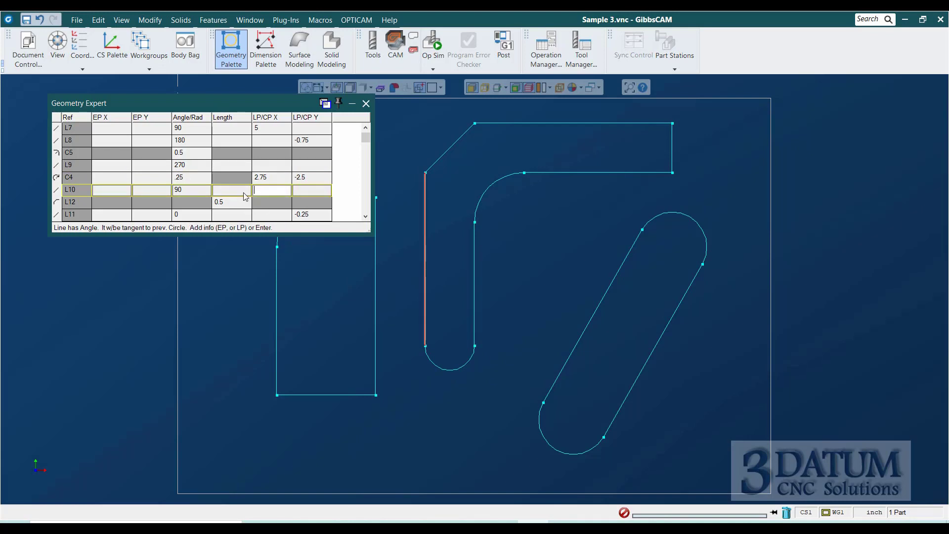
Try center X values of 1, 2 and 3 for the lower end arc, then set it to 2.75
click(453, 372)
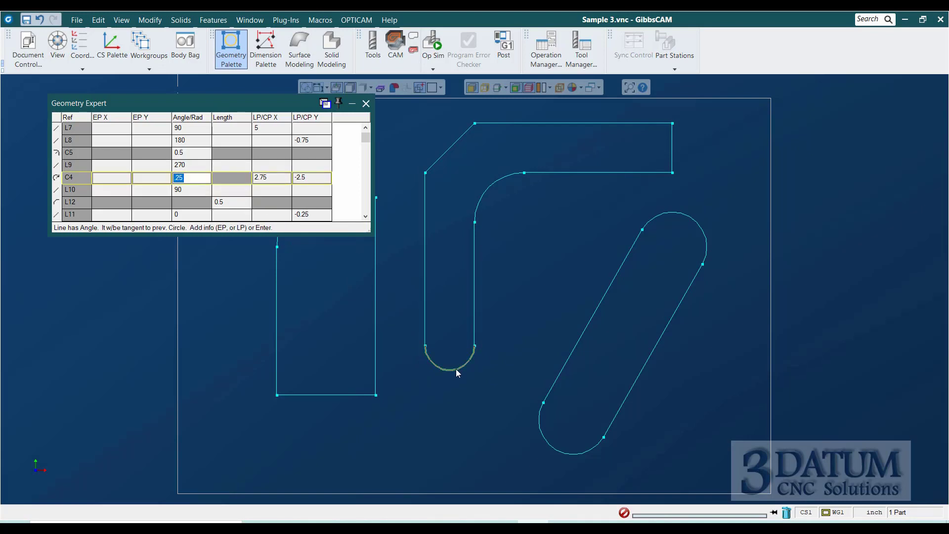
click(271, 178)
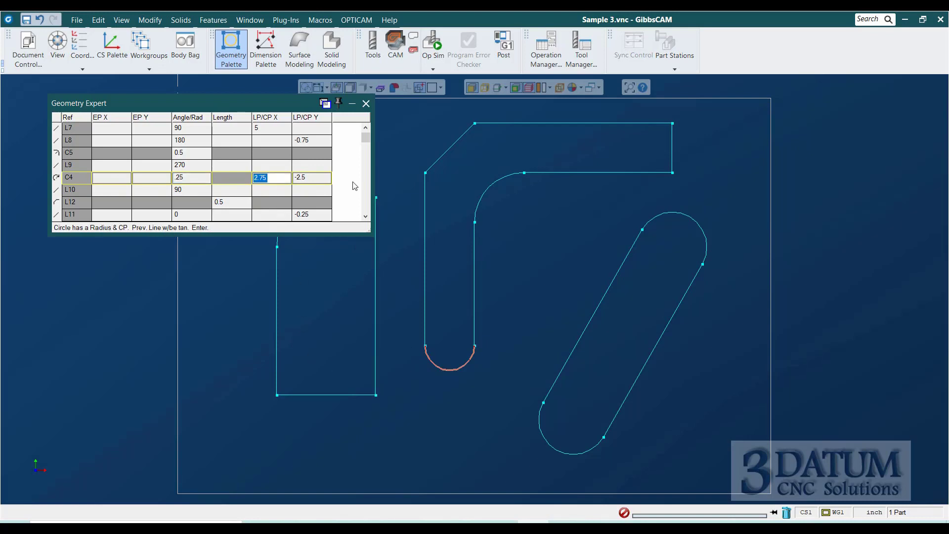
text(1)
key(Return)
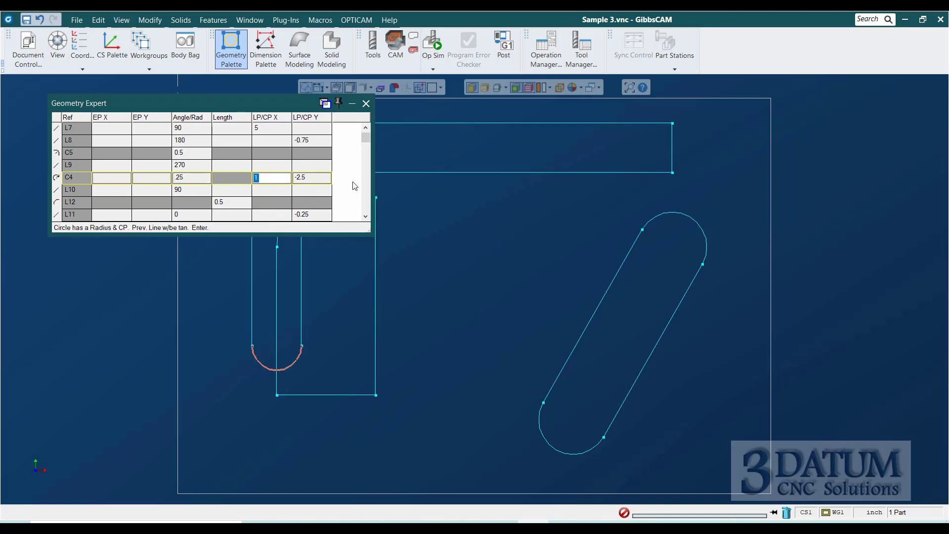
text(2)
key(Return)
text(3)
key(Return)
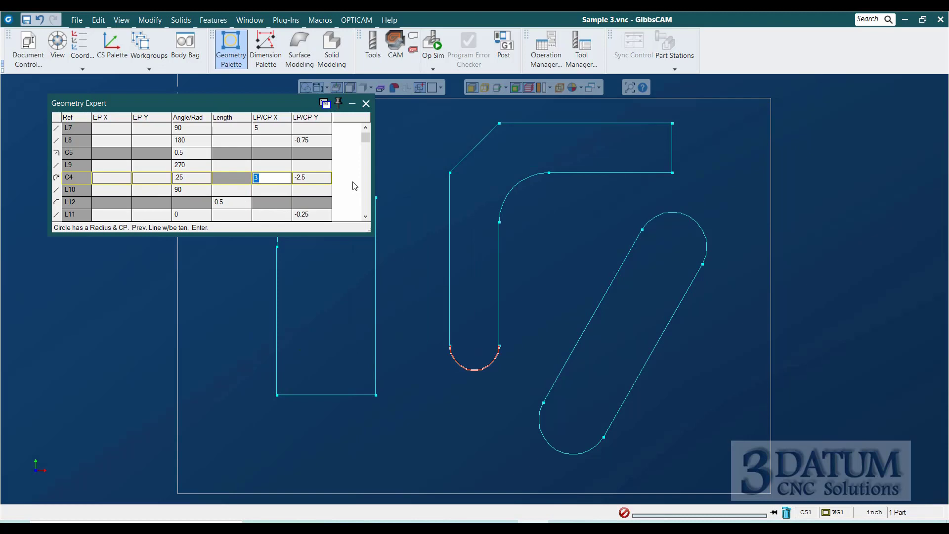
text(2.75)
key(Return)
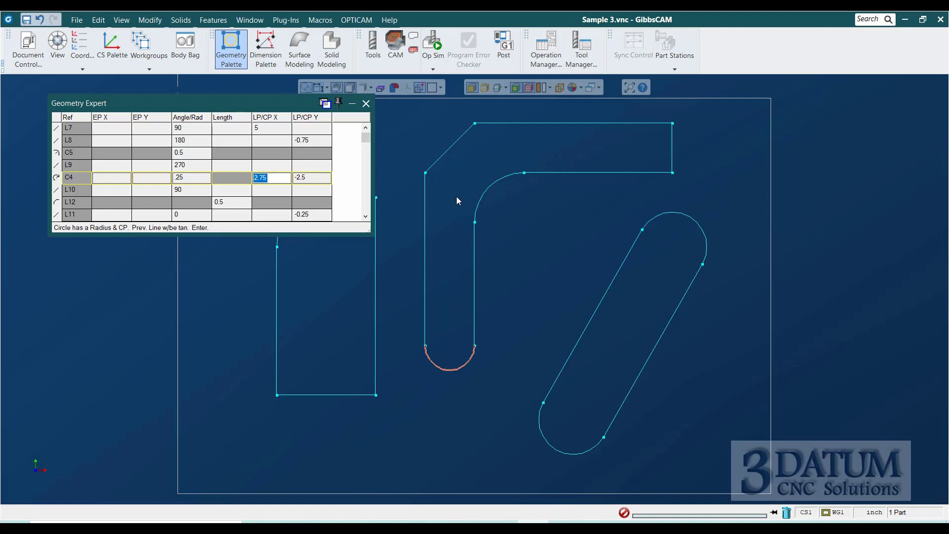
Exit Geometry Expert and delete the entire L-shaped contour
click(366, 104)
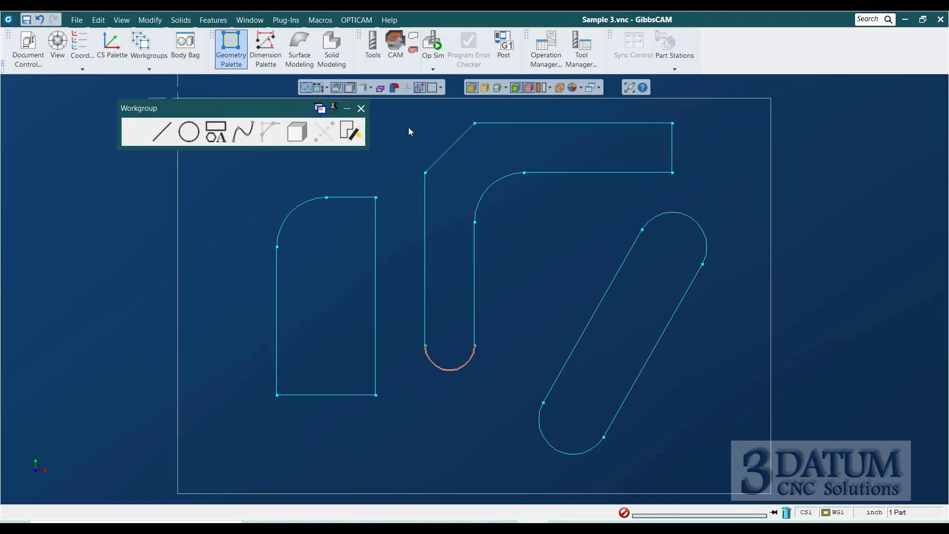
double_click(444, 153)
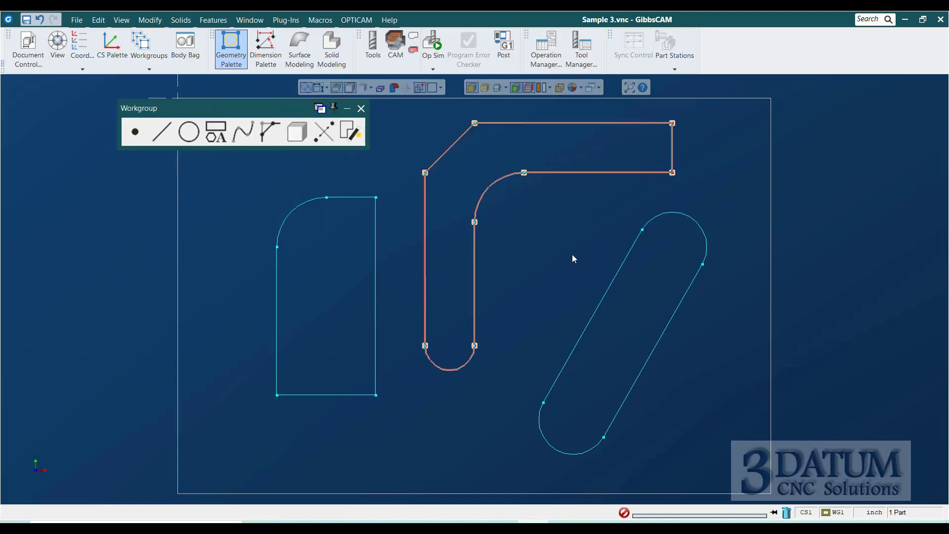
click(787, 510)
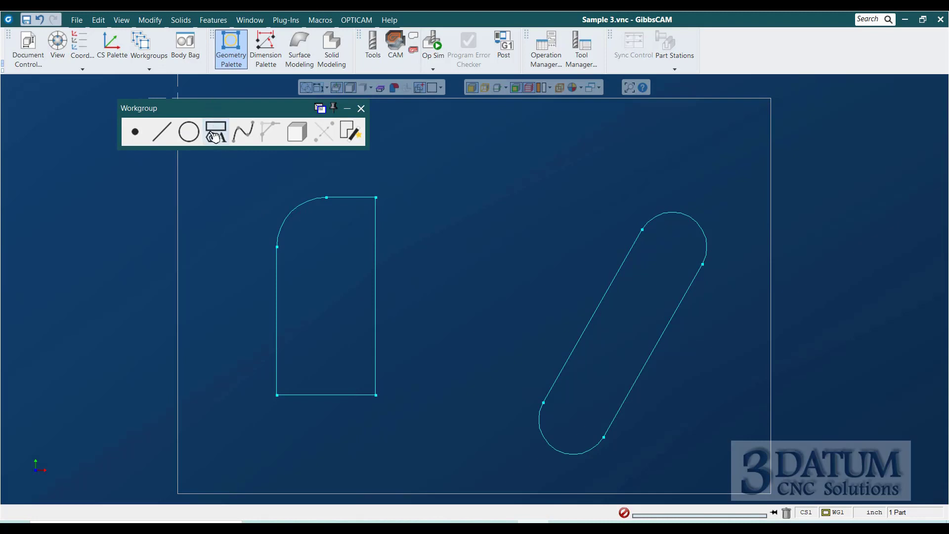
Start drawing connected lines freehand with a 0.25 grid, and check the pocket's dimensions on the Sample 3 drawing in Photos
click(163, 133)
click(297, 132)
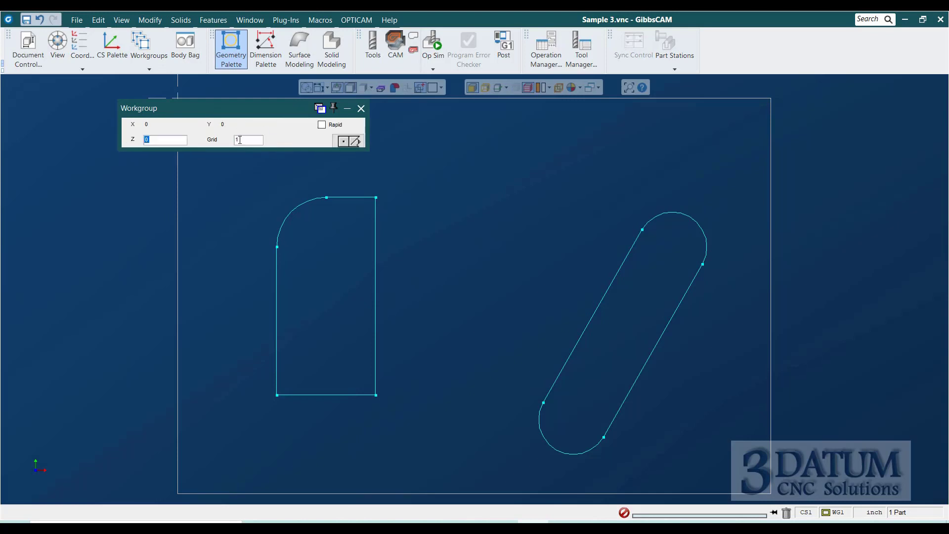
double_click(239, 139)
key(BackSpace)
text(.25)
key(alt+Tab)
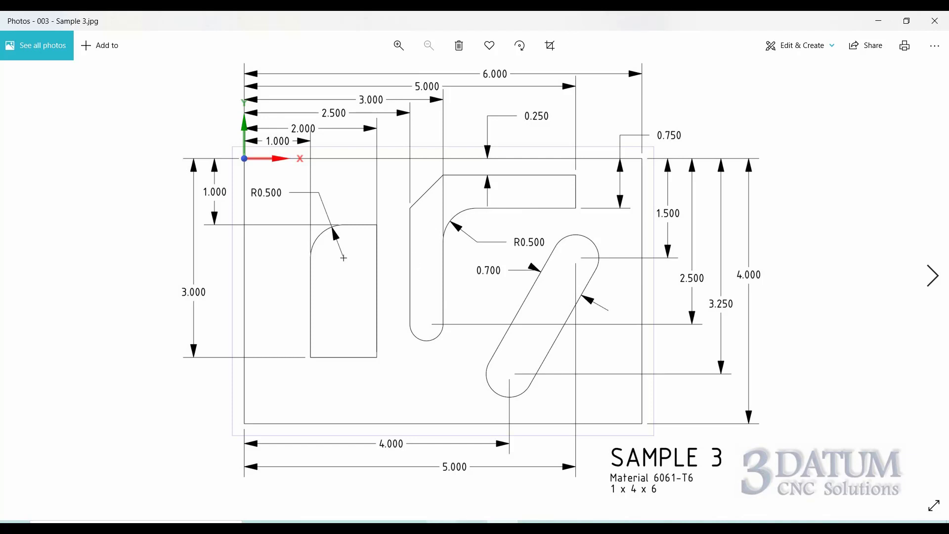
key(alt+Tab)
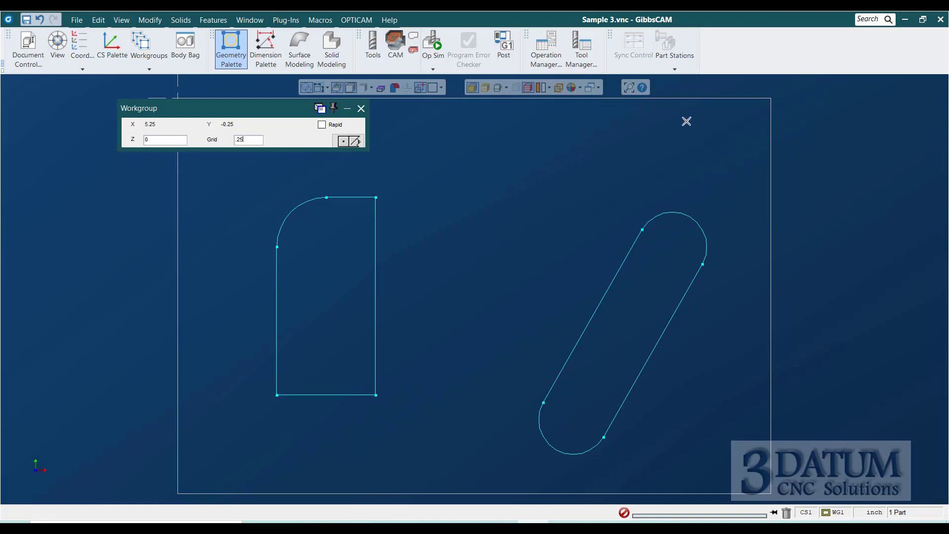
Draw a closed L-shaped contour through (5, -0.25), (5, -0.75), (3, -0.75), (3, -1), (2.5, -1) and (2.5, -0.25)
mouse_move(666, 124)
mouse_down()
mouse_move(668, 172)
mouse_move(482, 183)
mouse_up()
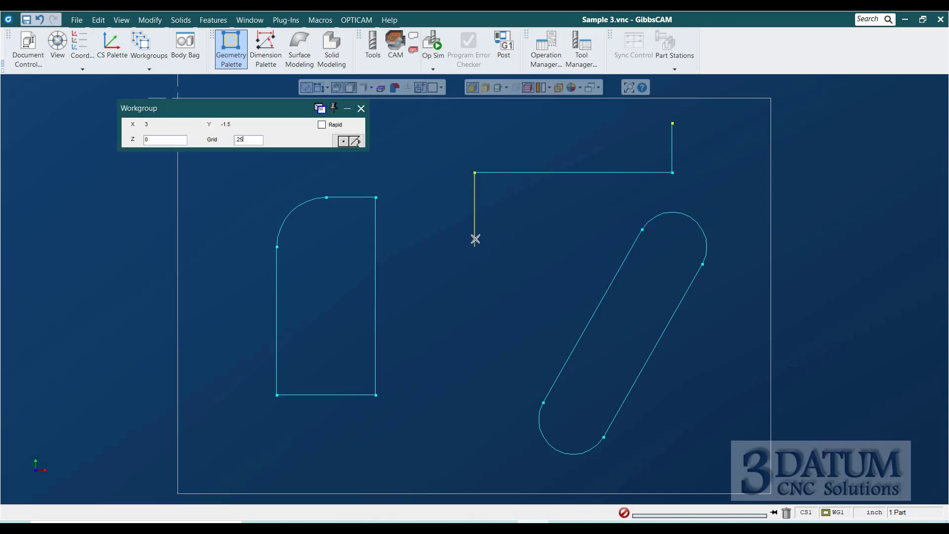
click(475, 198)
click(425, 197)
click(425, 123)
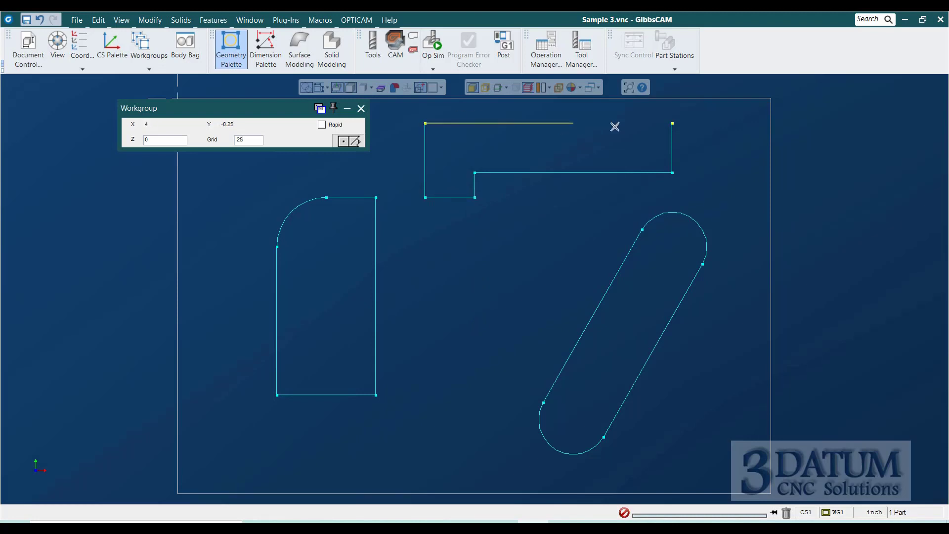
click(675, 121)
click(349, 141)
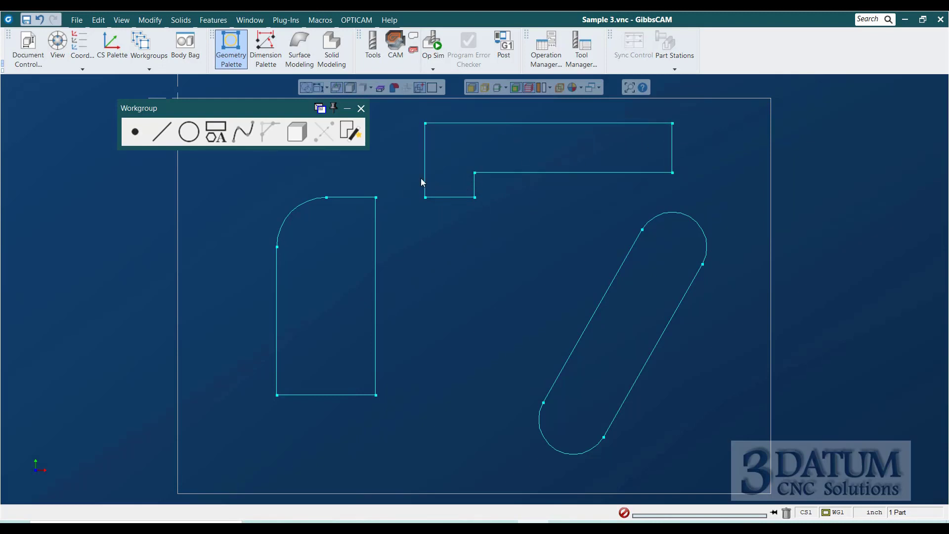
Load the new L-shaped contour into Geometry Expert and change its short lower end line to a clockwise arc
click(438, 196)
click(351, 131)
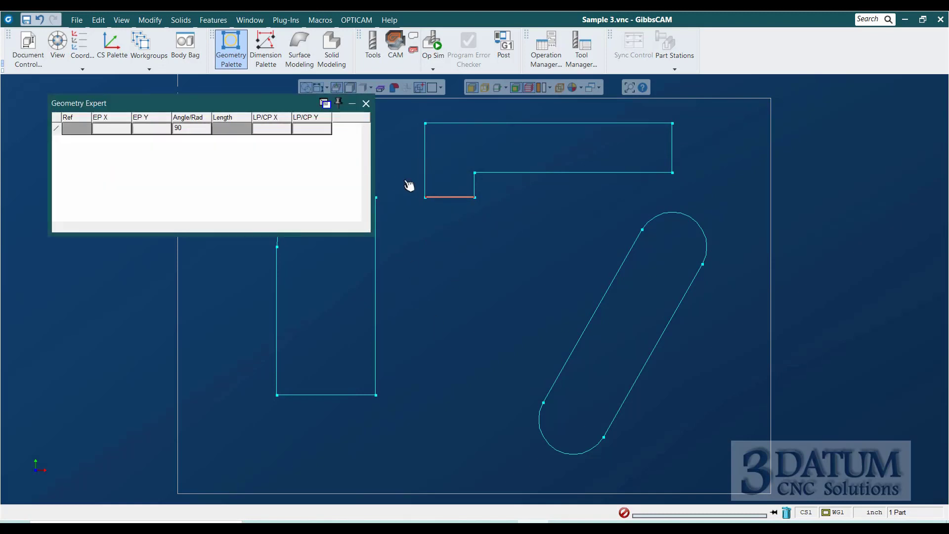
click(436, 197)
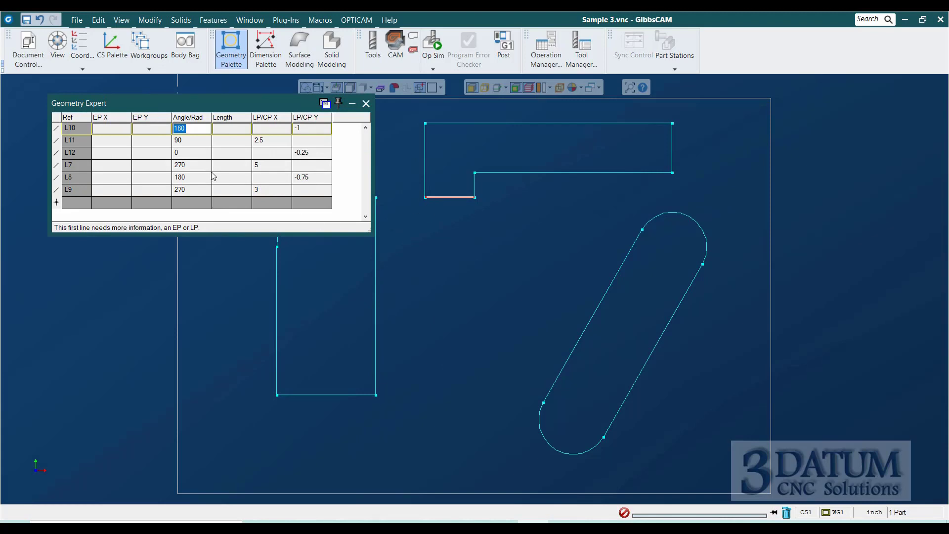
click(56, 128)
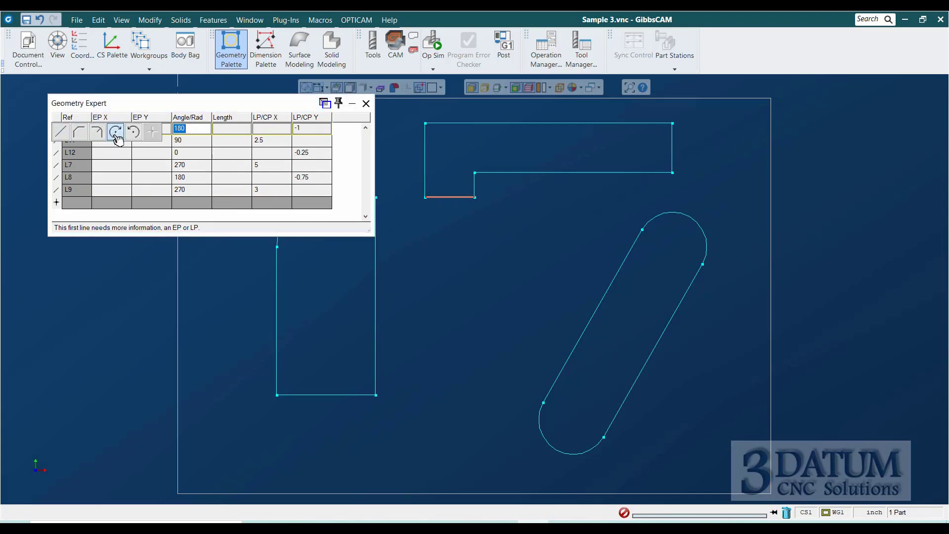
click(117, 132)
Define the end arc with radius 0.25 and center X 2.75, Y -2.5, and exit Geometry Expert
text(.25)
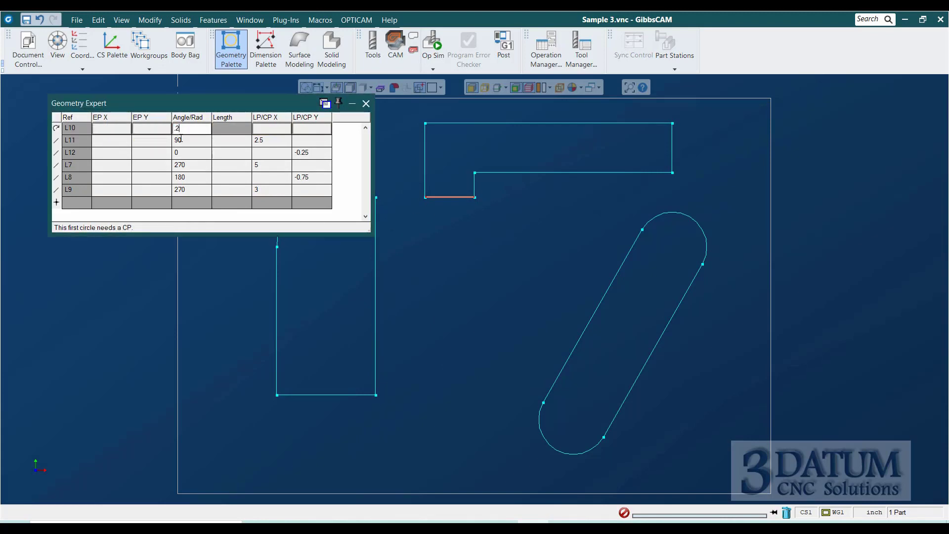
key(Tab)
text(2.75)
key(Tab)
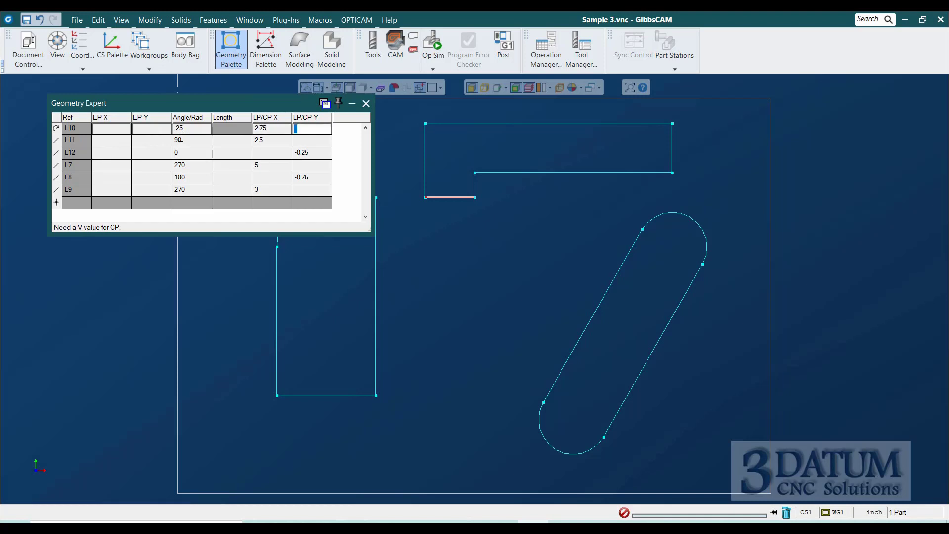
text(-2.5)
key(Return)
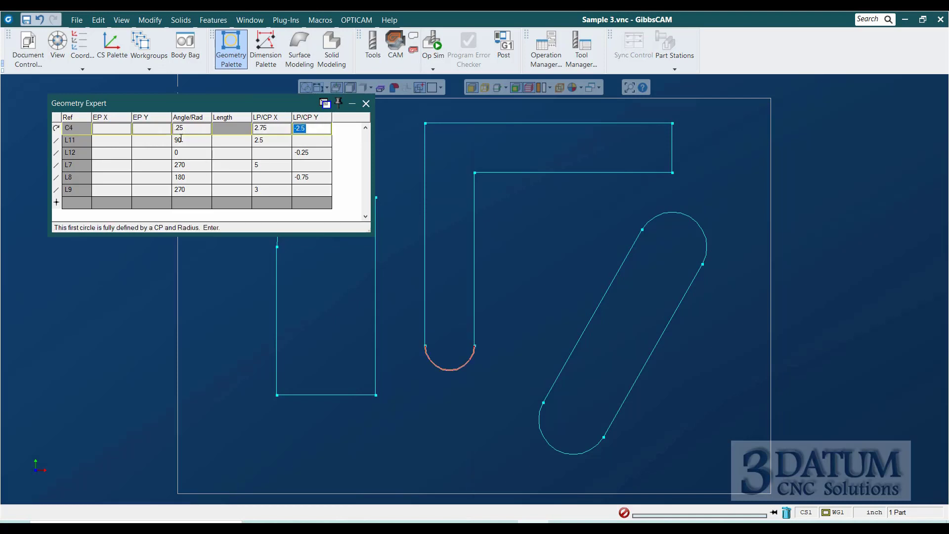
click(366, 104)
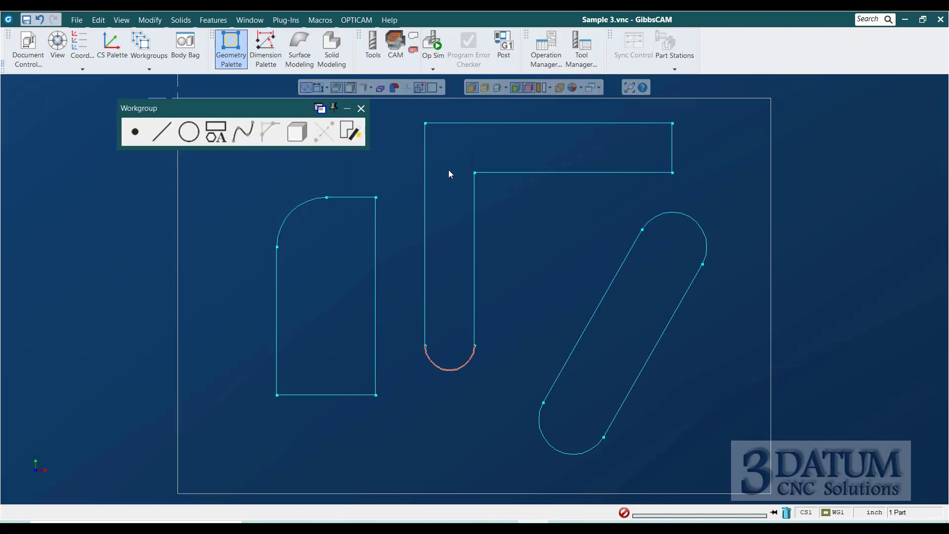
Fillet the inner corner of the L-shaped contour with a radius of 0.5
click(449, 170)
click(486, 173)
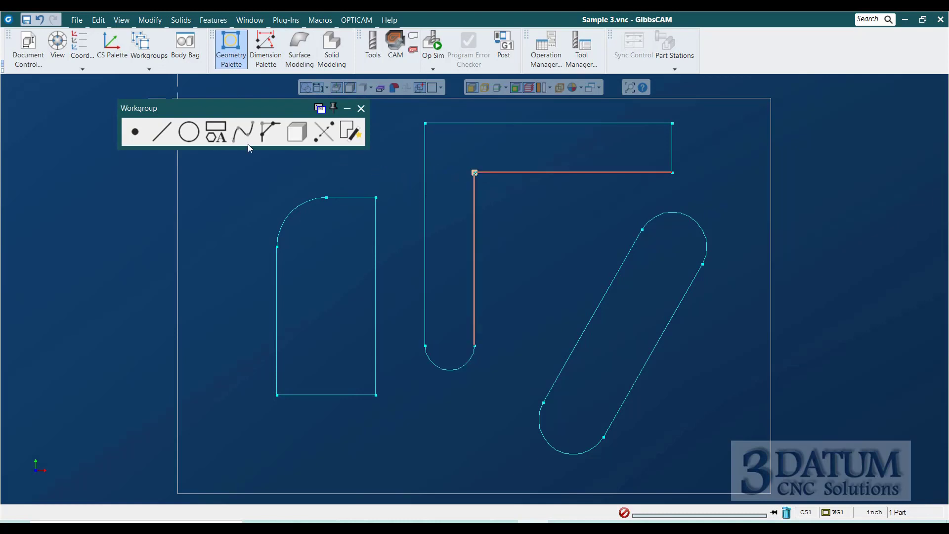
click(268, 132)
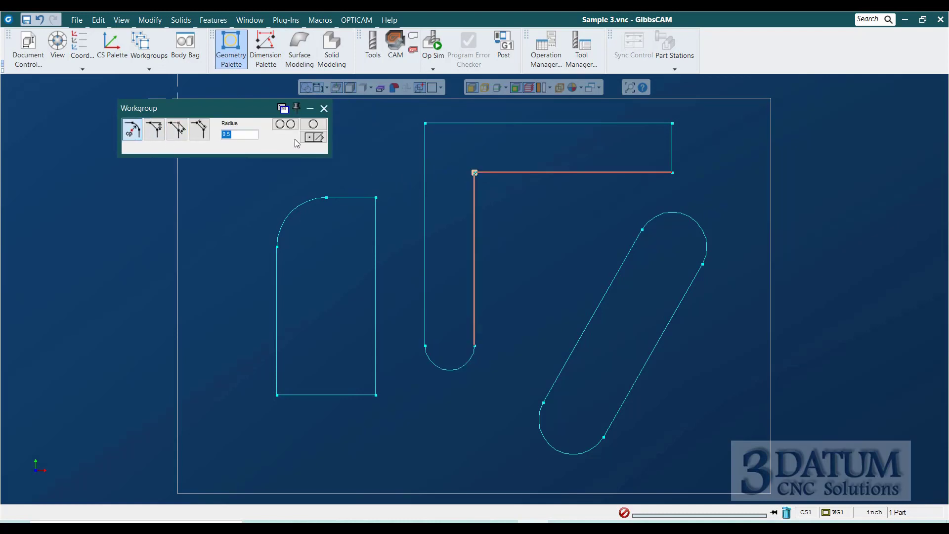
click(313, 136)
Chamfer the outer corner of the L-shaped contour with a side length of 0.5
click(426, 123)
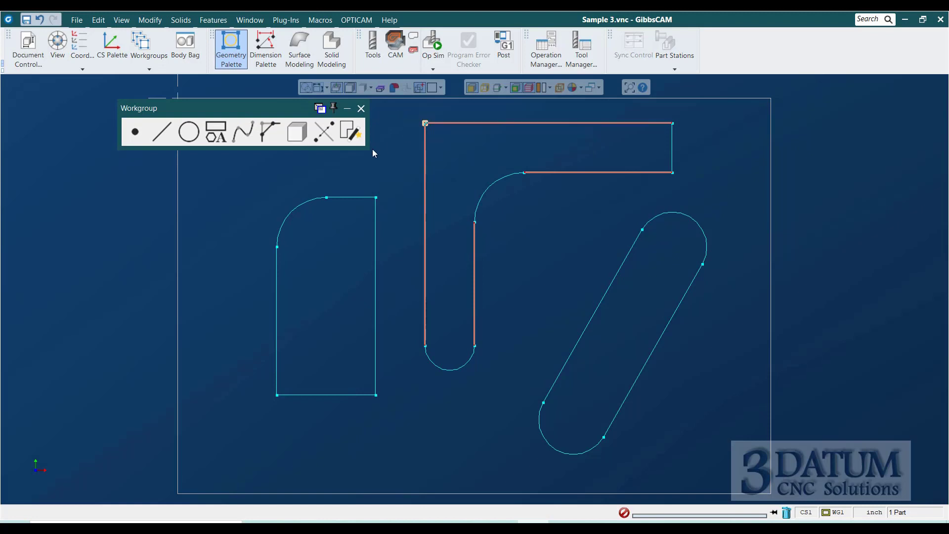
click(269, 132)
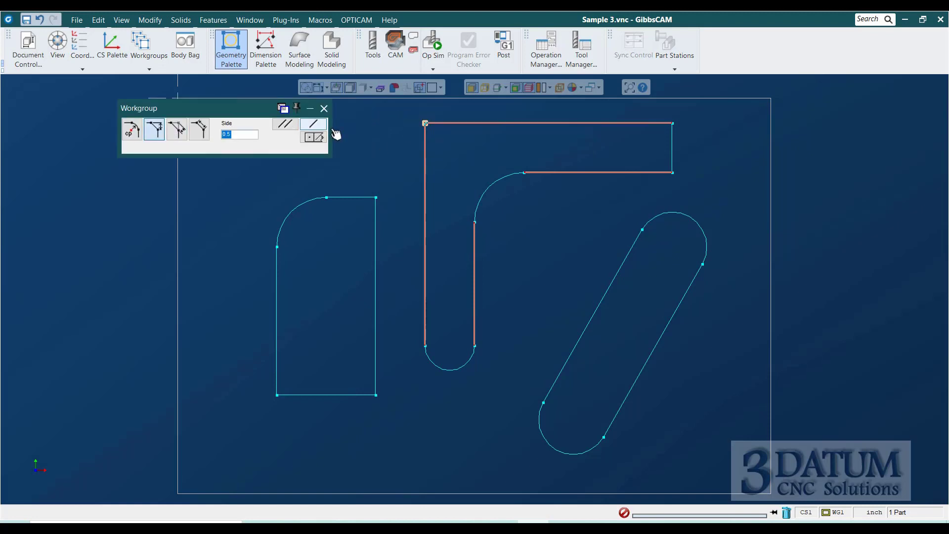
click(314, 137)
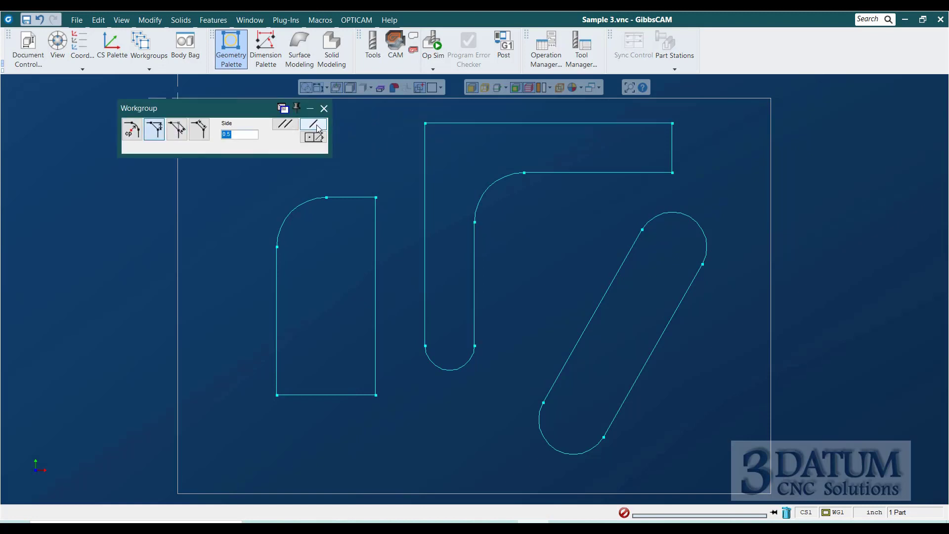
click(382, 156)
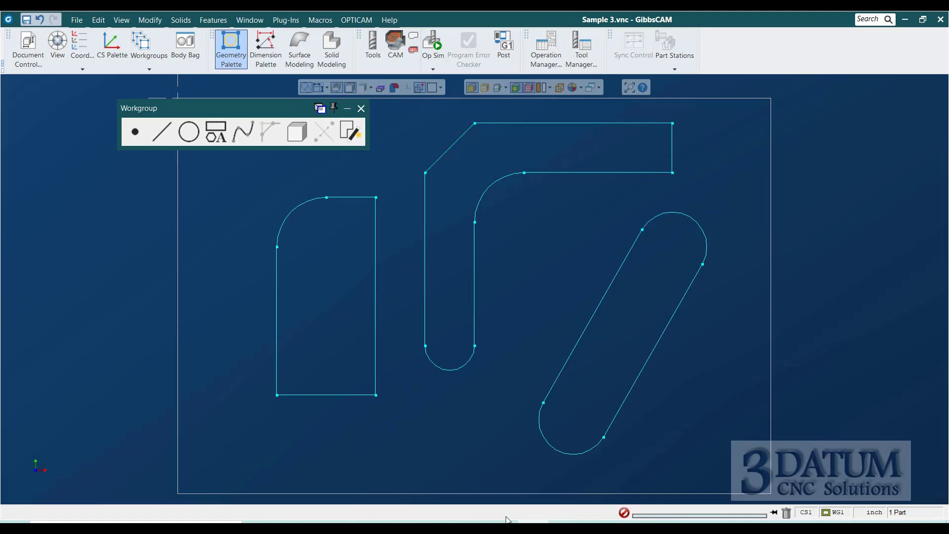
Consult the Sample 3 drawing in Photos for the L-shaped pocket's dimensions and delete the finished L-shaped contour in GibbsCAM
mouse_move(502, 528)
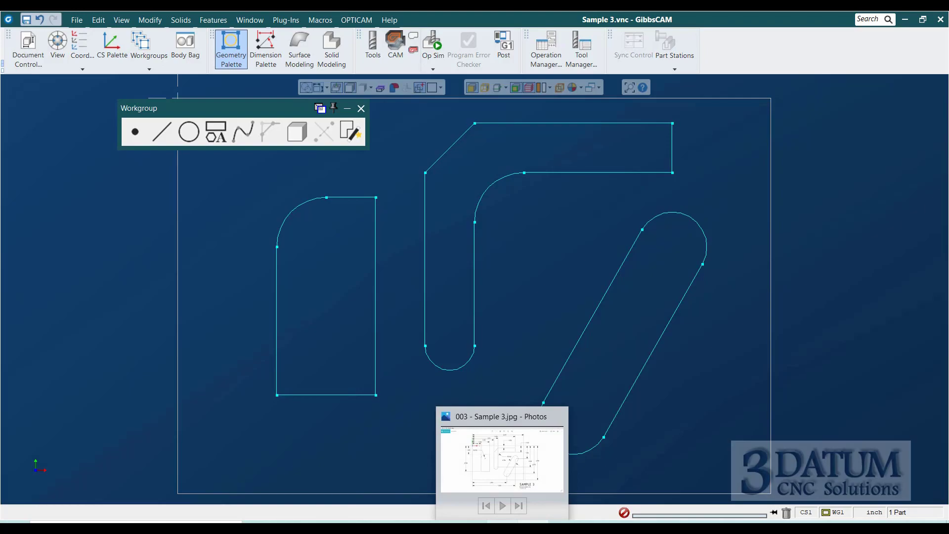
click(502, 460)
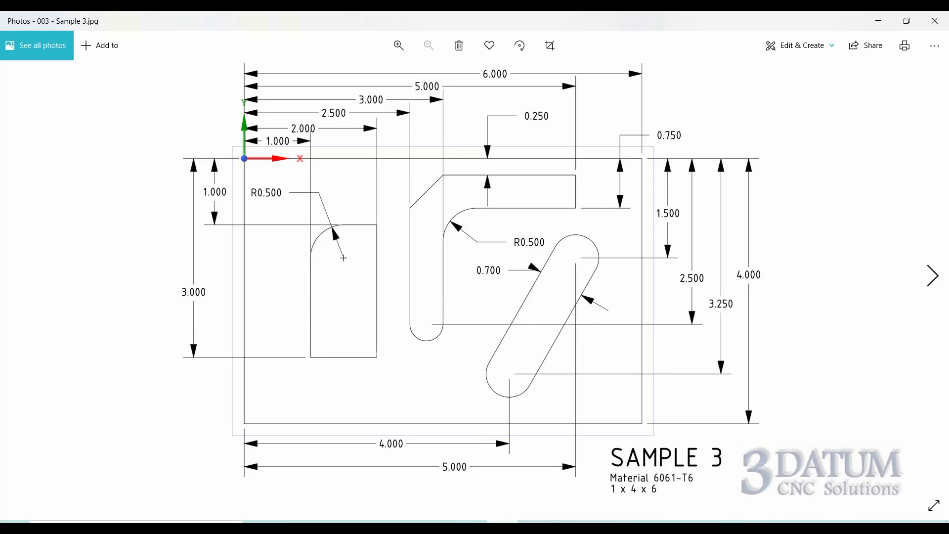
key(alt+Tab)
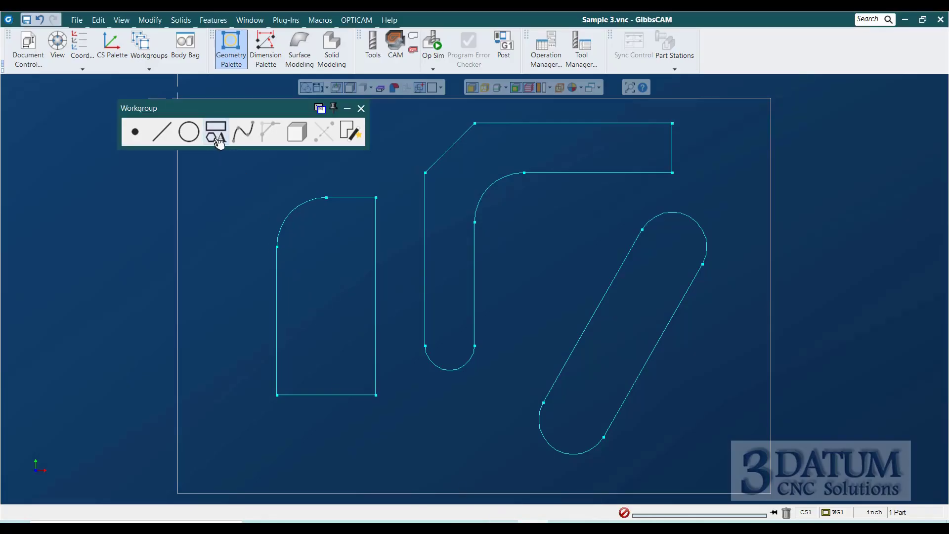
drag(442, 155, 785, 509)
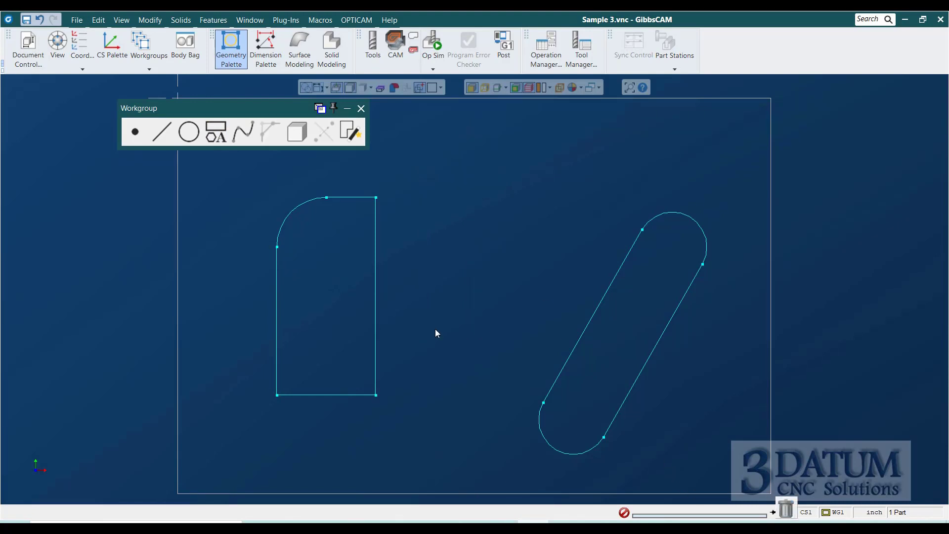
Create a rectangle 2.5 in X by 2.25 in Y with its upper-left corner at X 2.5, Y -0.25, checking the drawing
click(216, 135)
click(190, 132)
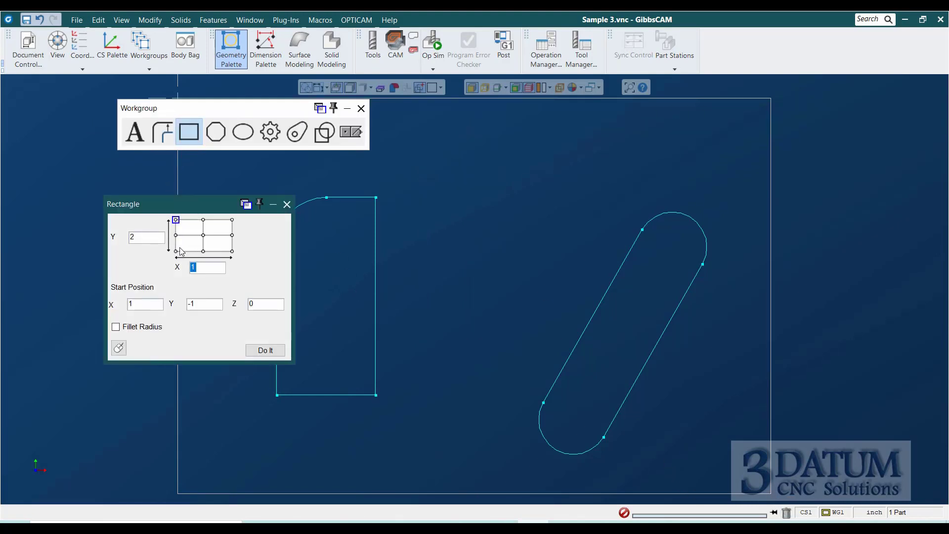
key(alt+Tab)
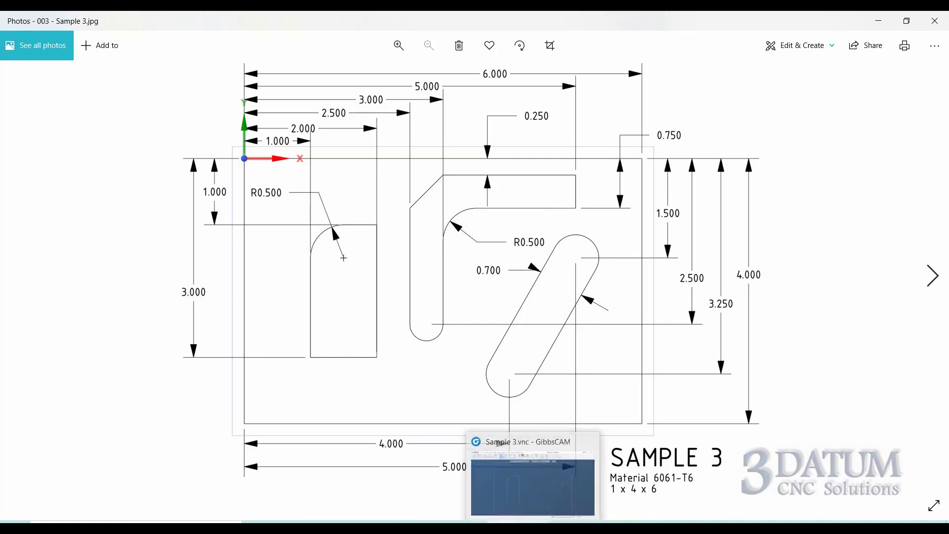
click(536, 476)
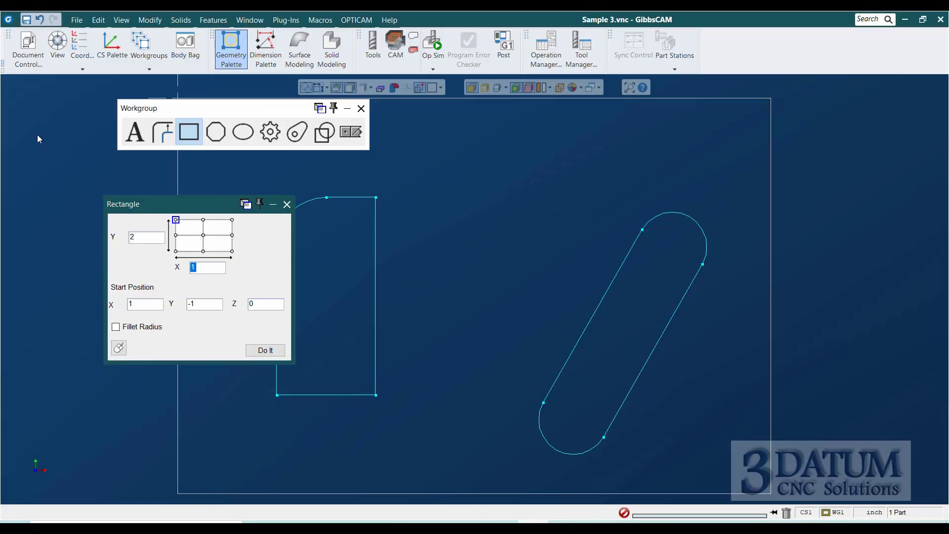
text(2.5)
key(Tab)
text(2.25)
key(Tab)
text(2.5)
key(Tab)
text(-.25)
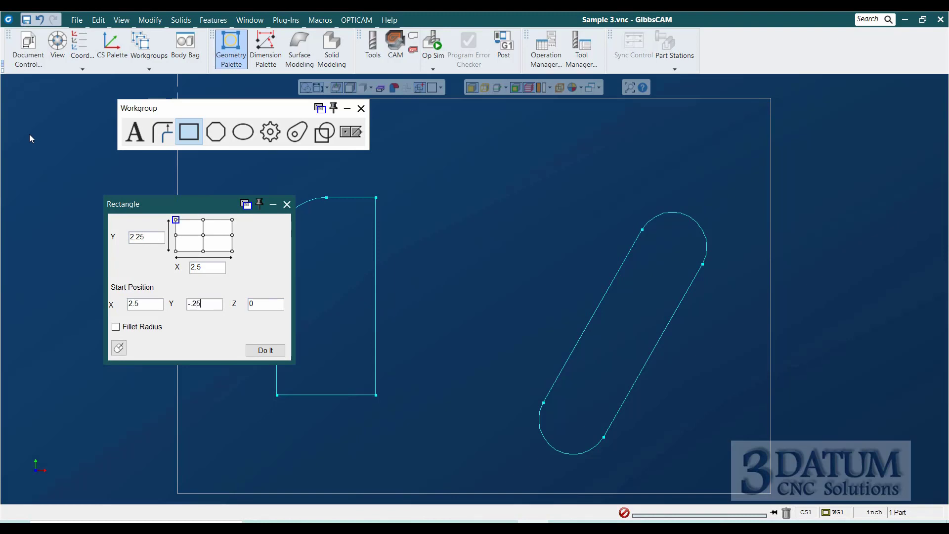
click(265, 349)
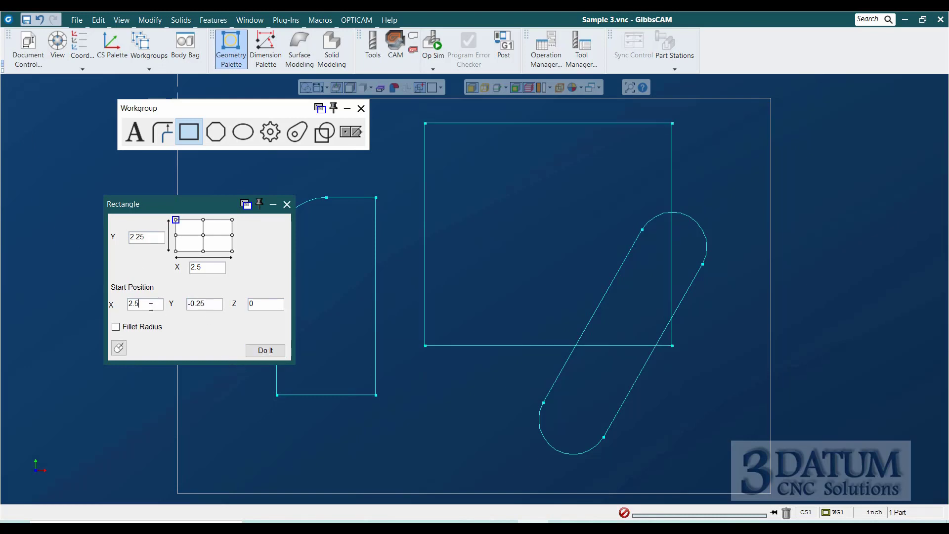
Create a second rectangle of the same size with its upper-left corner at X 3, Y -0.75, and leave the shape tools
text(+.5)
key(Tab)
click(214, 307)
key(BackSpace)
key(BackSpace)
text(75)
key(Return)
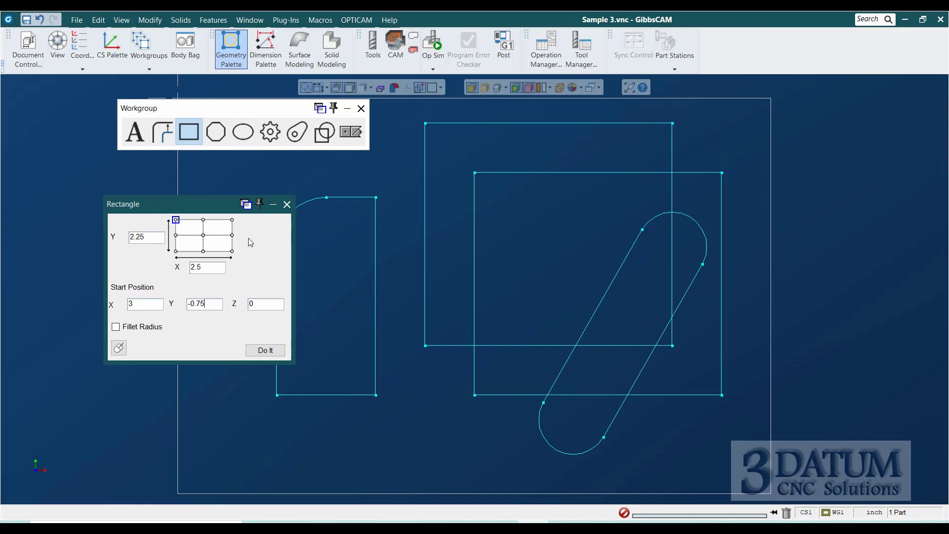
click(287, 204)
click(351, 134)
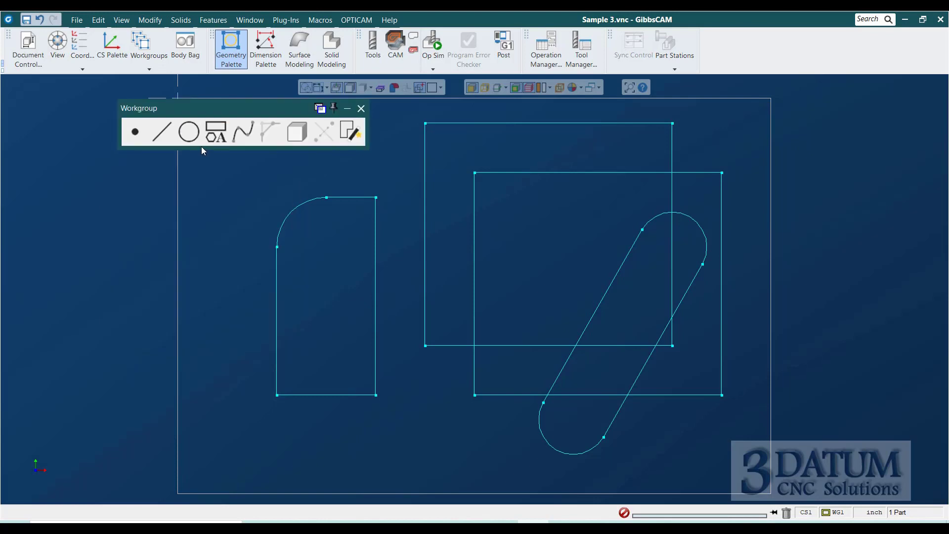
Draw a circle of radius 0.25 centred at X 2.75, Y -2.5, and open the 2D Boolean shape operations
click(191, 132)
click(135, 133)
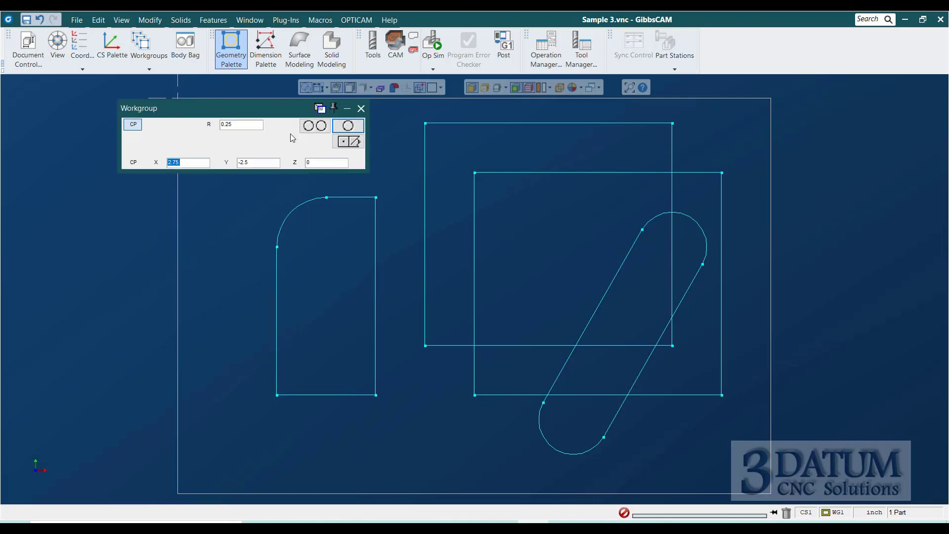
click(349, 126)
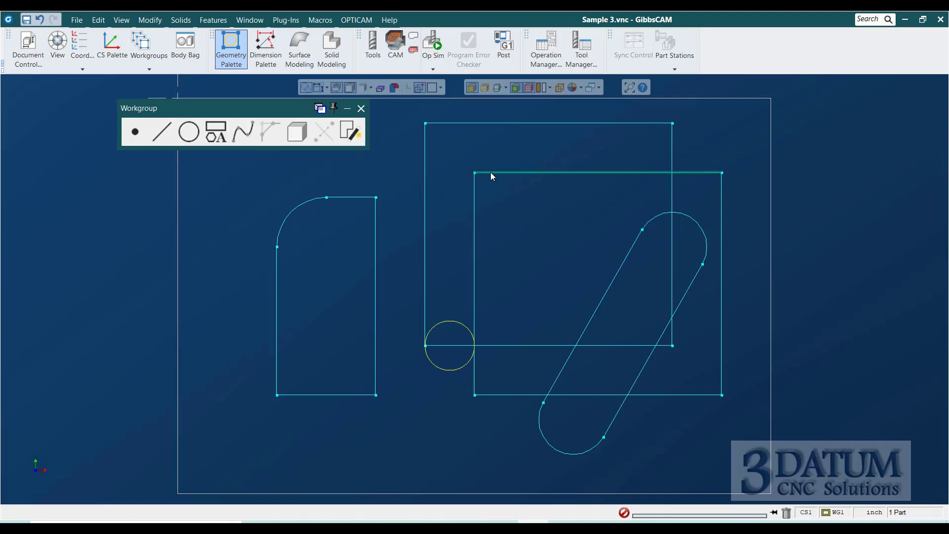
click(216, 131)
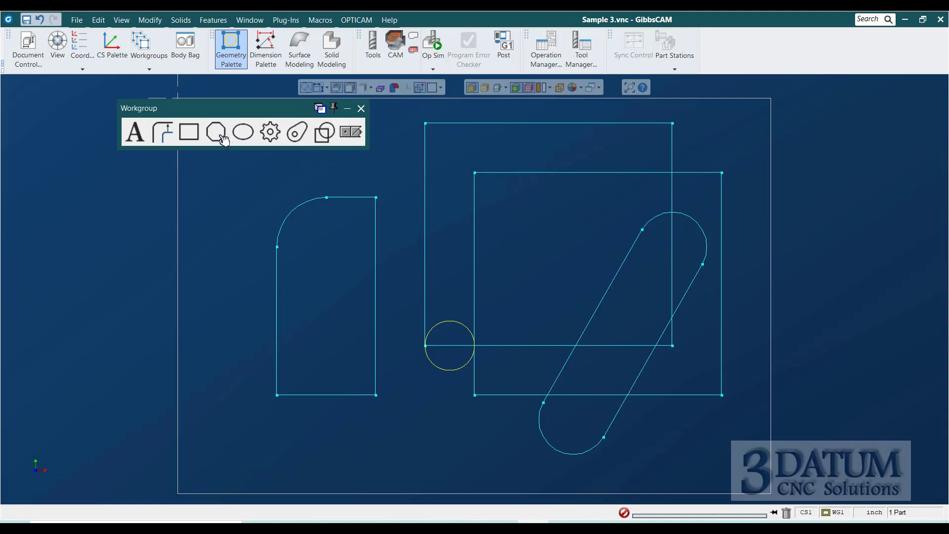
click(324, 134)
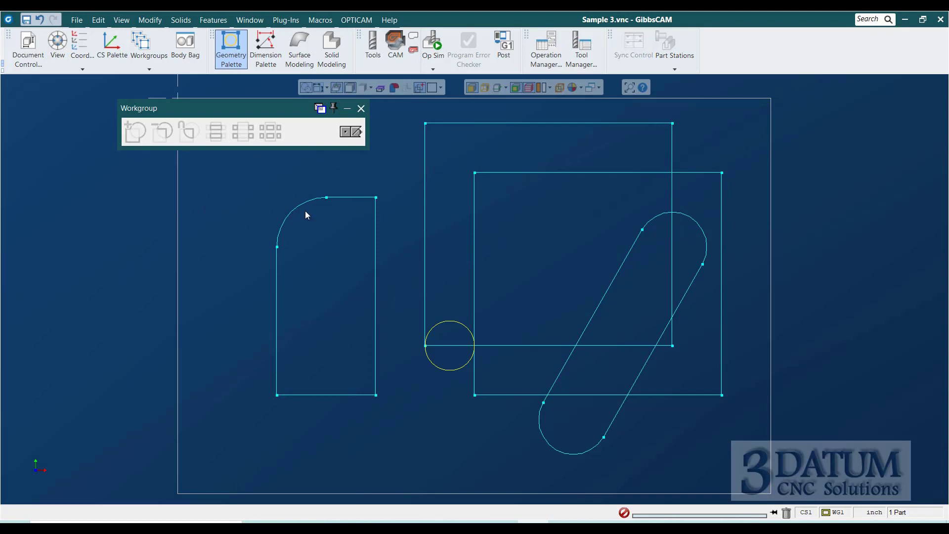
Try subtracting the upper-left rectangle from the lower-right one, and undo the subtraction
click(476, 173)
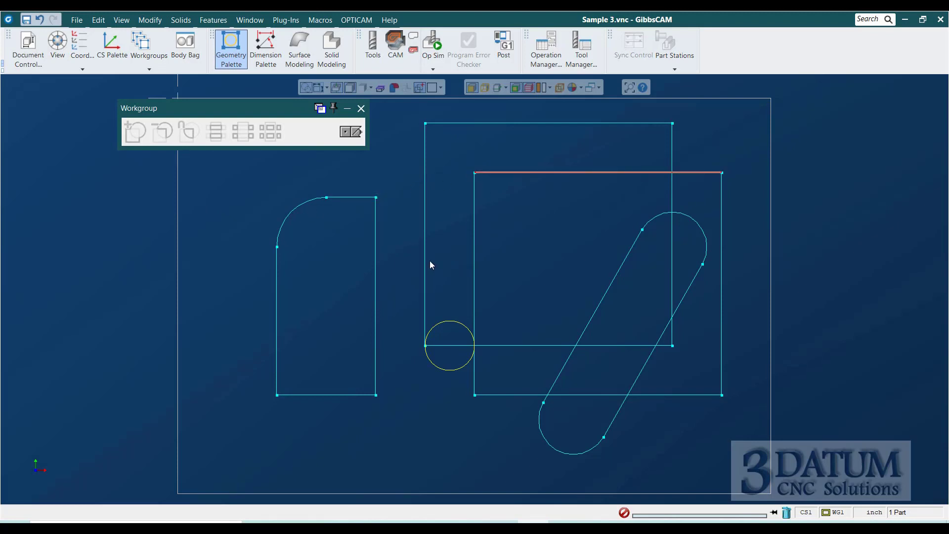
shift+click(483, 124)
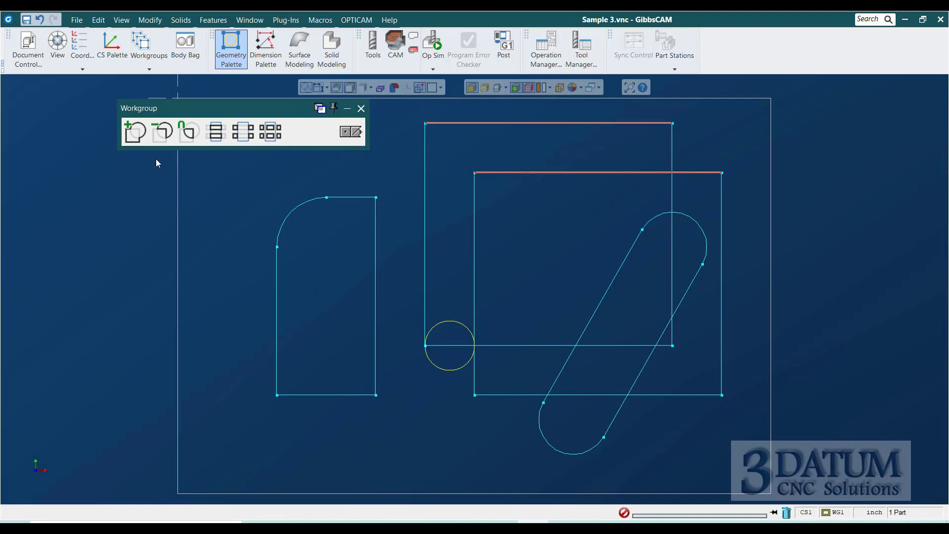
shift+click(431, 122)
click(159, 140)
key(ctrl+z)
click(388, 155)
Subtract the lower-right rectangle from the upper-left rectangle to form an L-shaped contour
click(443, 123)
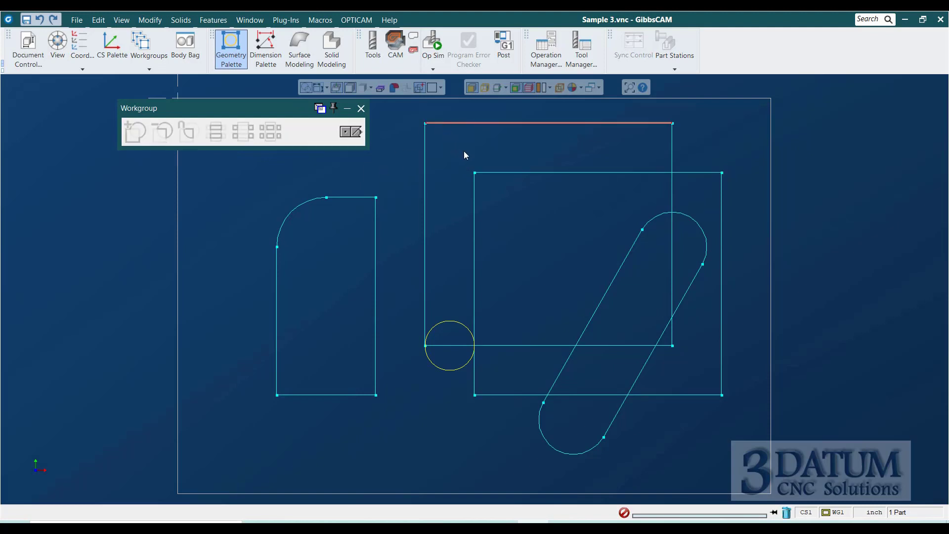
shift+click(482, 172)
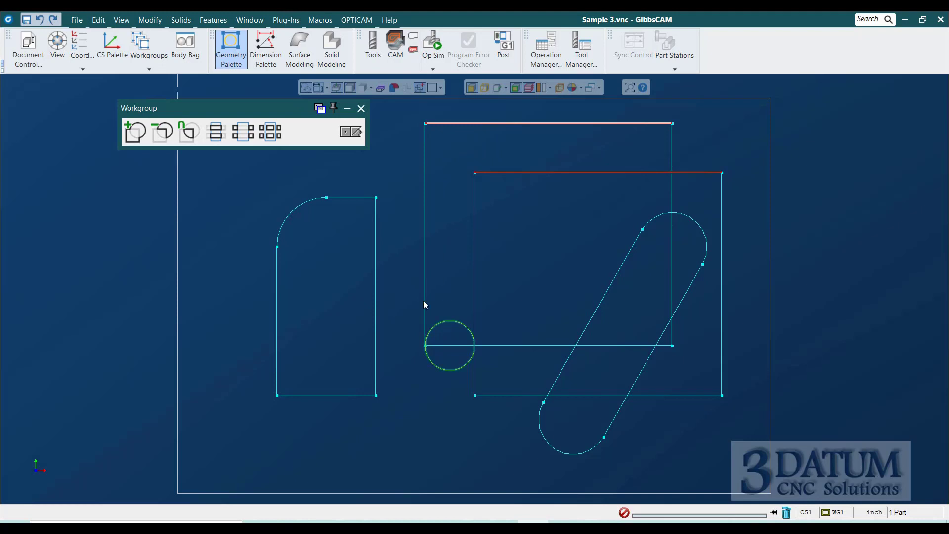
click(162, 133)
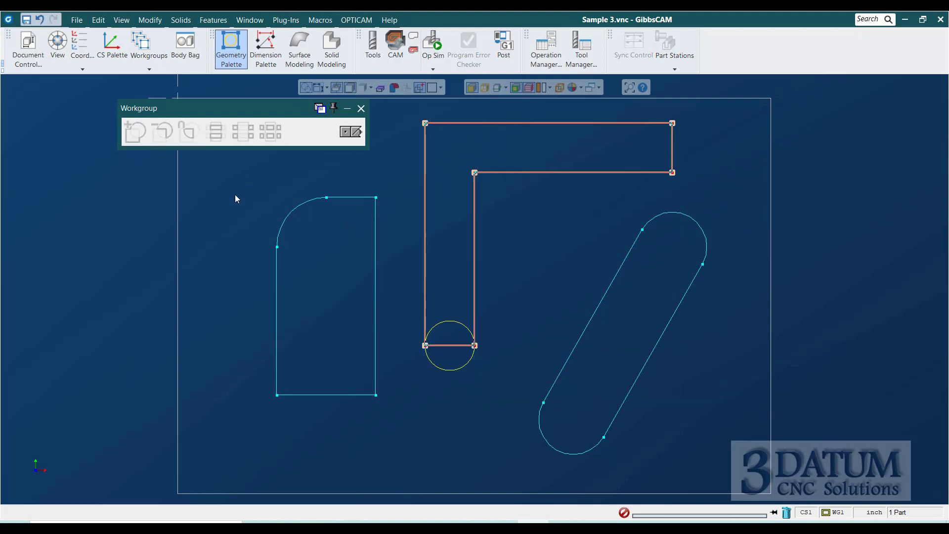
Unite the 0.25 radius circle with the L-shaped contour to round its lower end, and exit the Boolean tools
click(439, 322)
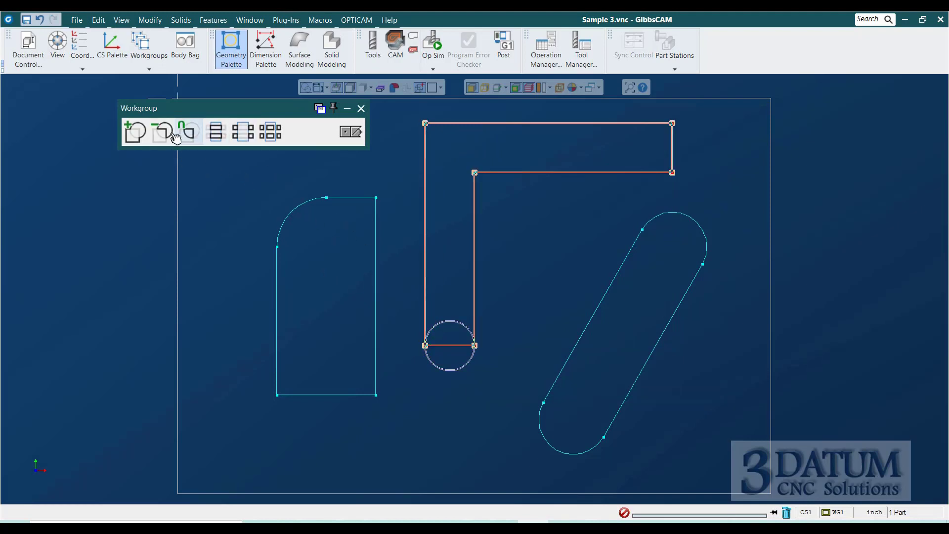
click(136, 132)
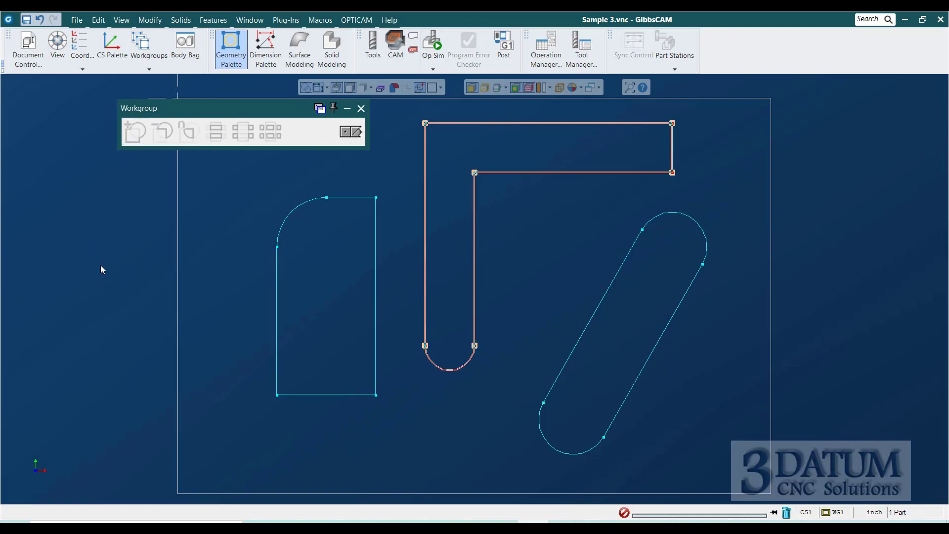
click(351, 132)
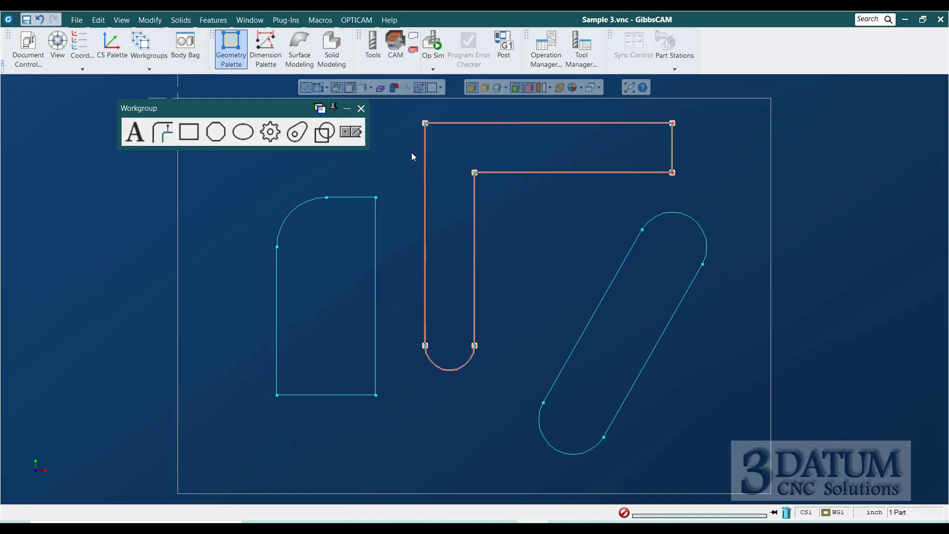
click(420, 154)
click(351, 132)
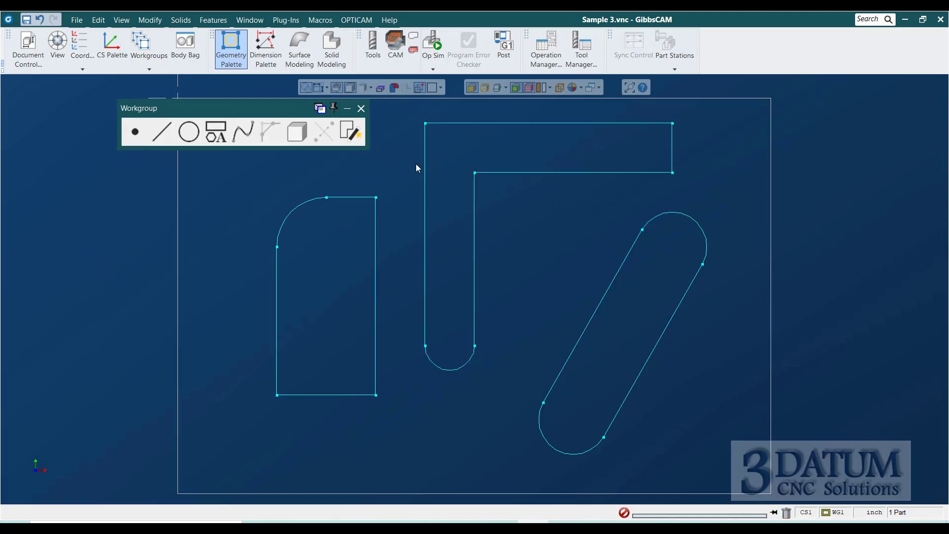
Fillet the inner corner of the united L-shaped contour with a radius of 0.5
click(474, 173)
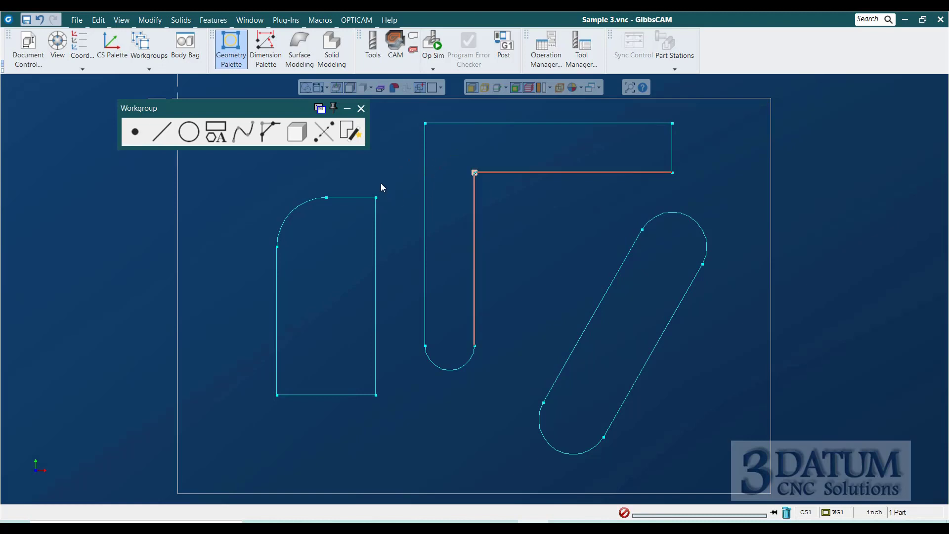
click(269, 131)
click(132, 130)
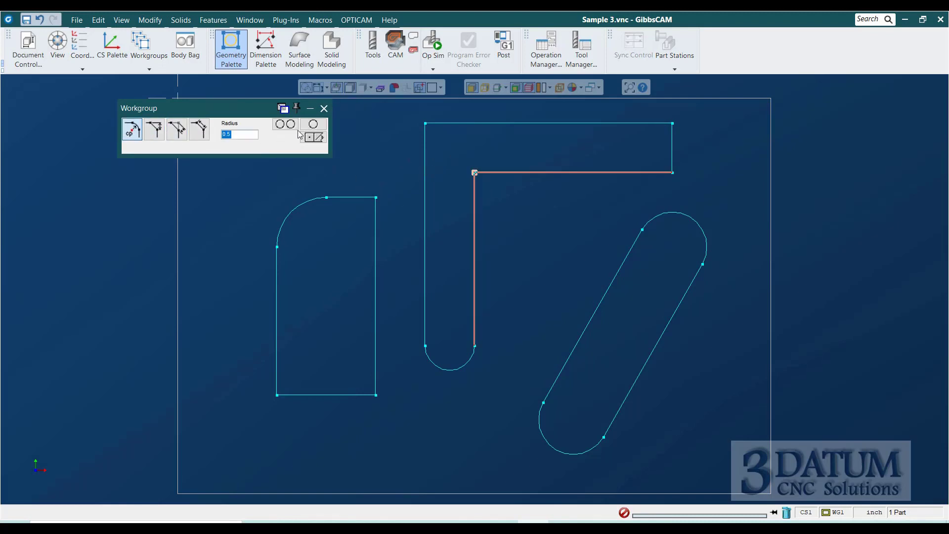
click(308, 127)
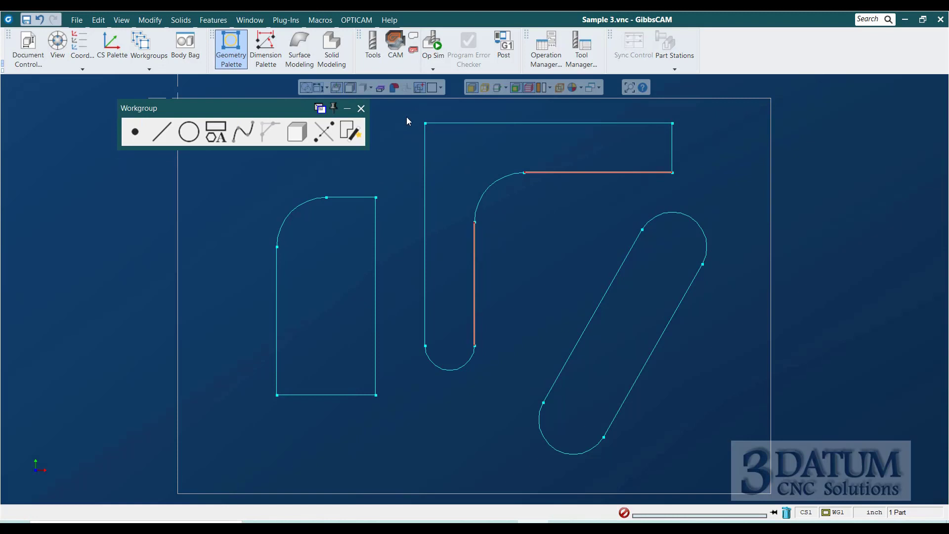
Chamfer the upper-left outer corner of the united contour with a side length of 0.5, and clear the selection
click(425, 123)
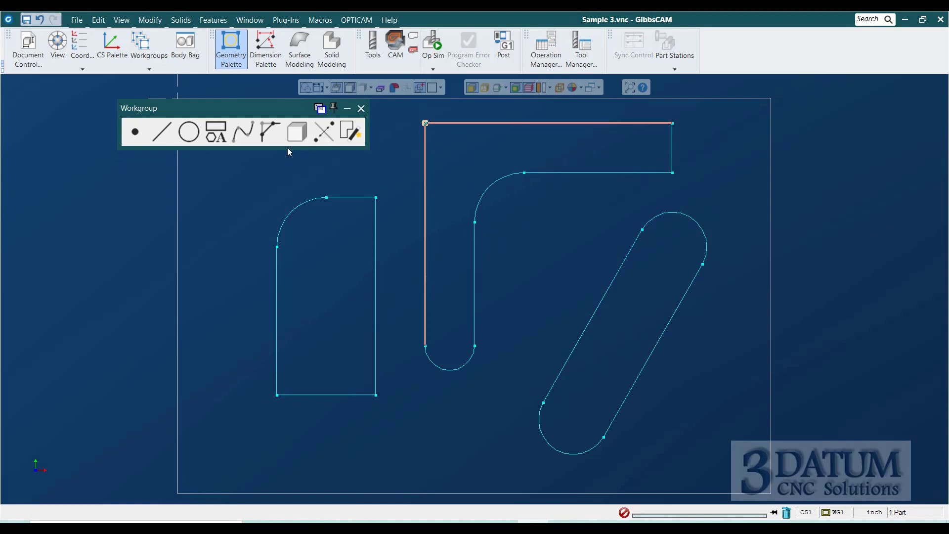
click(269, 131)
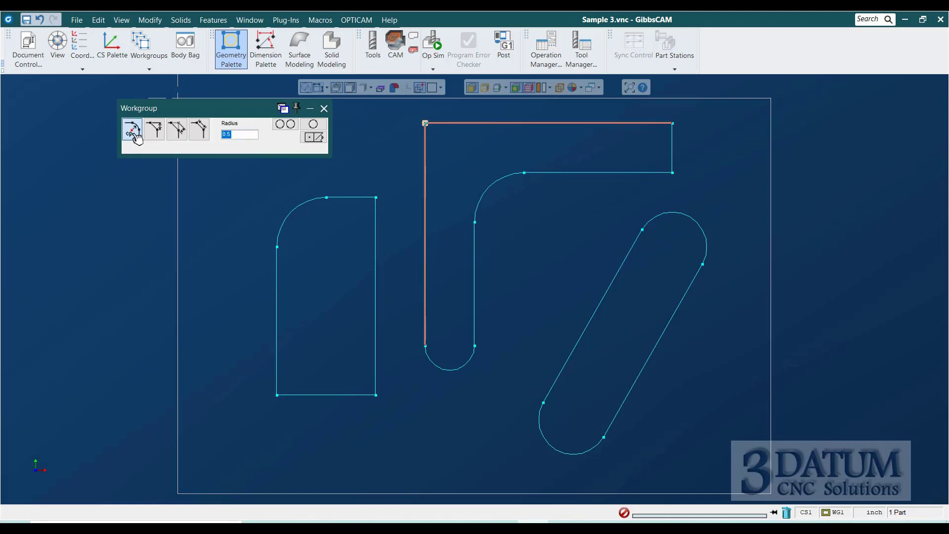
click(155, 130)
click(313, 137)
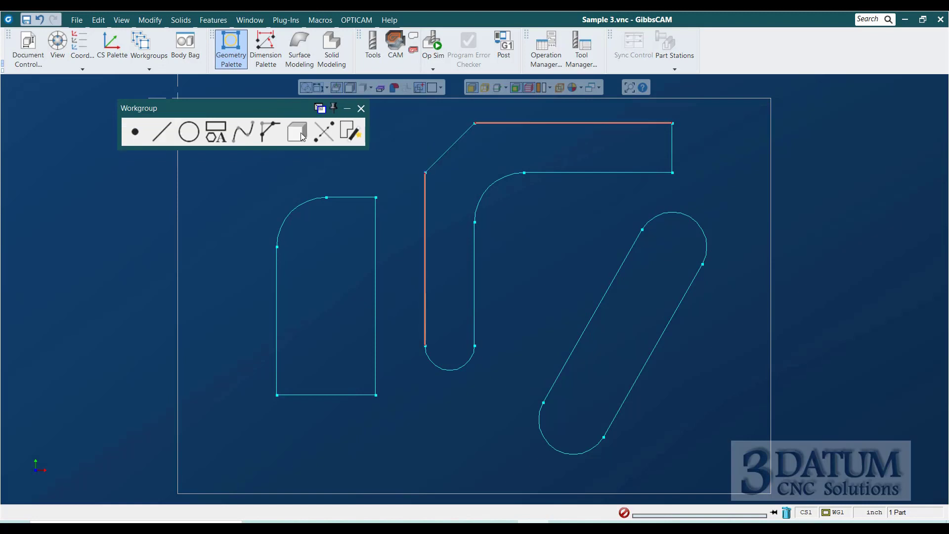
click(413, 134)
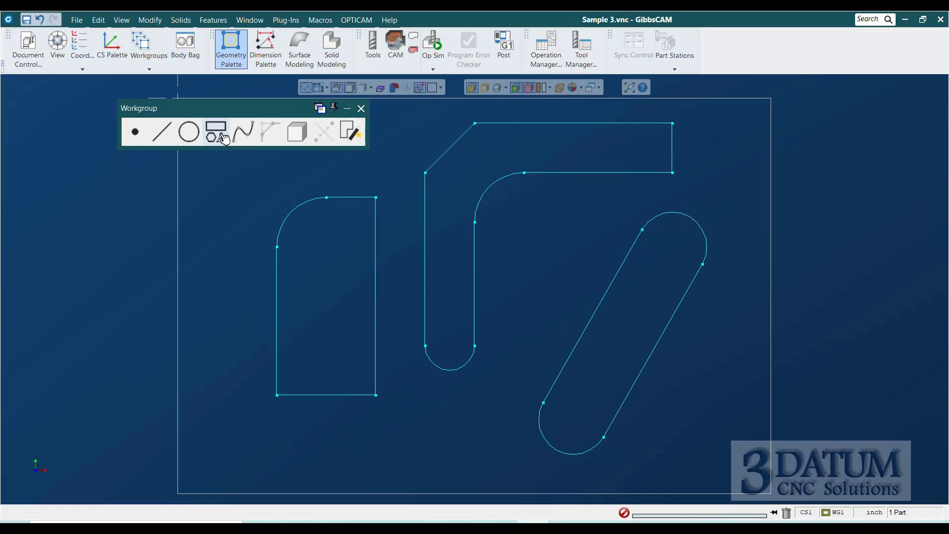
Place a point at the midpoint of the lower horizontal edge of the L-shaped contour's upper arm
click(132, 134)
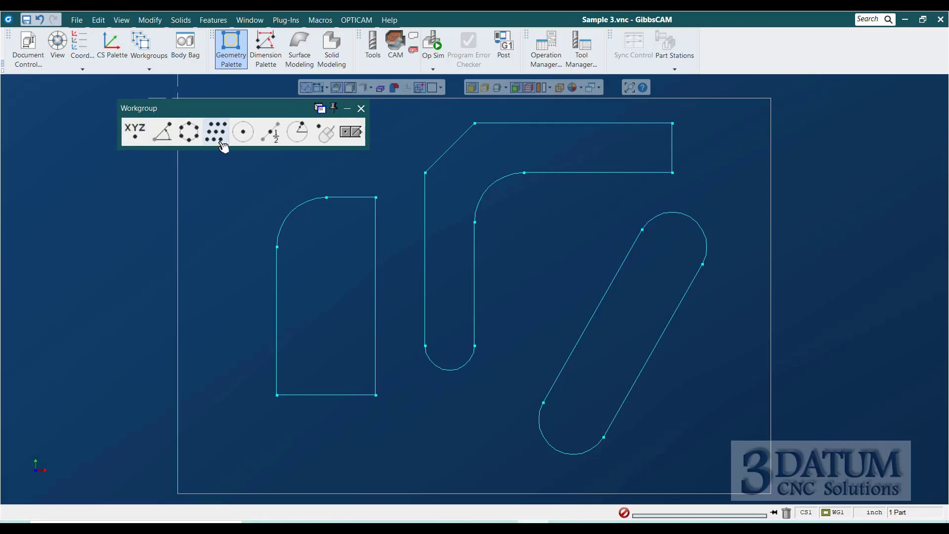
click(268, 139)
click(549, 171)
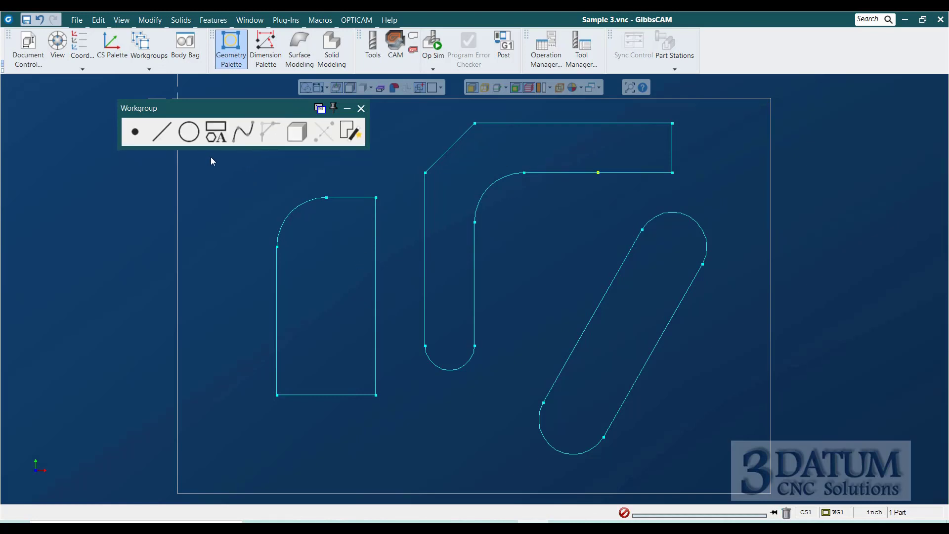
Draw a 0.25 by 0.25 rectangle centred on the midpoint of the upper arm's lower edge, at X 4.25, Y -0.75
click(215, 132)
click(188, 132)
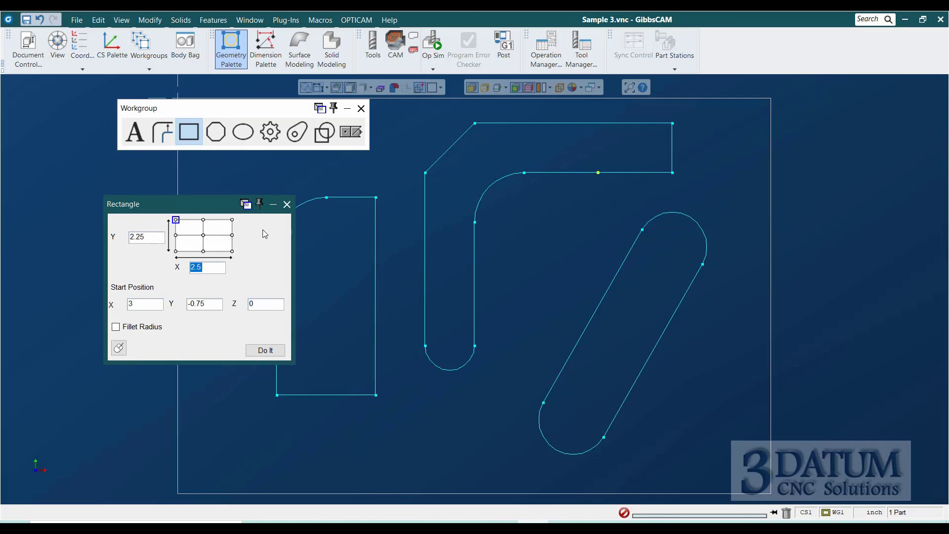
text(0.25)
key(Tab)
text(.25)
click(208, 239)
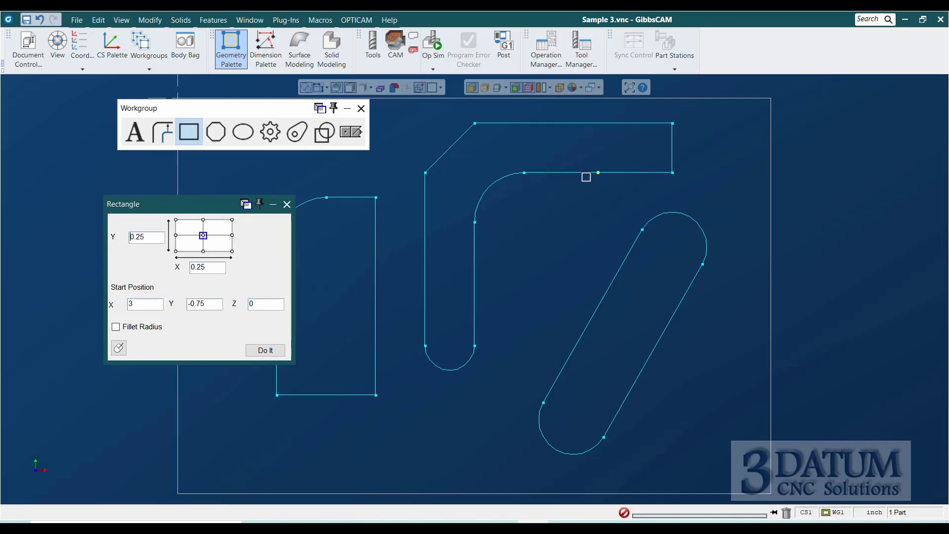
click(148, 303)
click(598, 173)
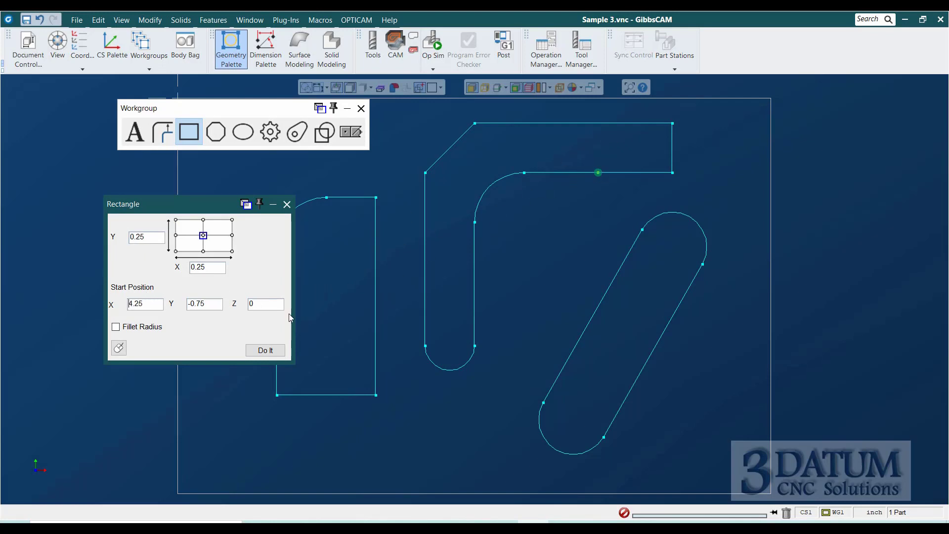
click(269, 348)
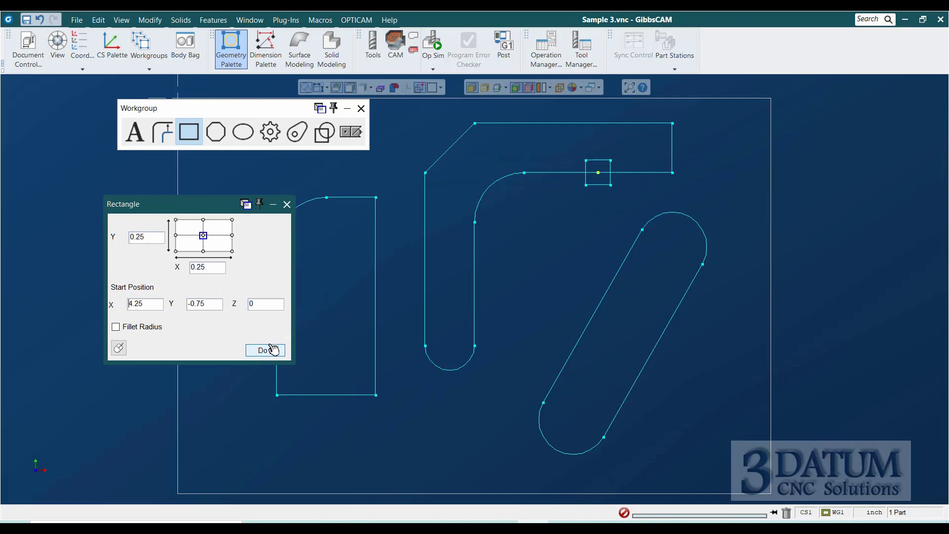
click(286, 205)
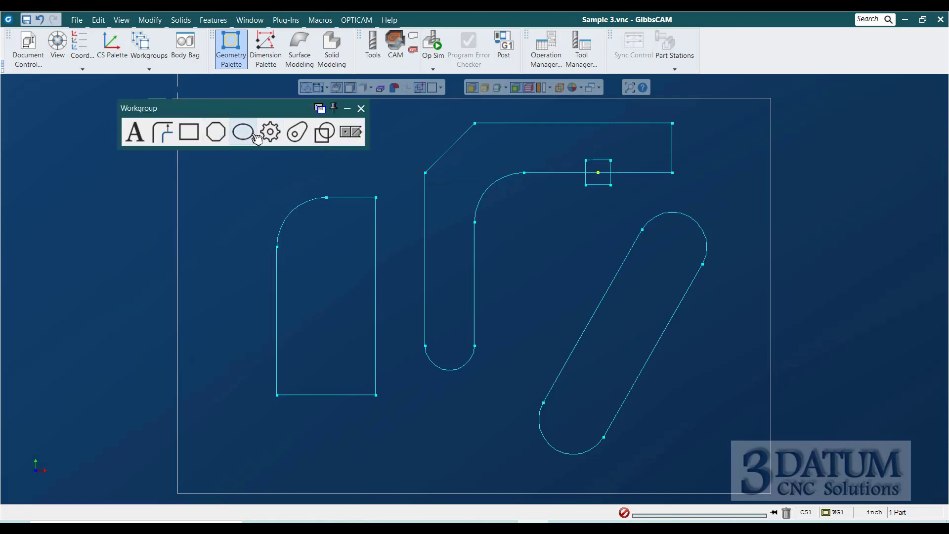
Subtract the small square from the L-shaped contour with the Boolean tools, and undo the subtraction
click(320, 134)
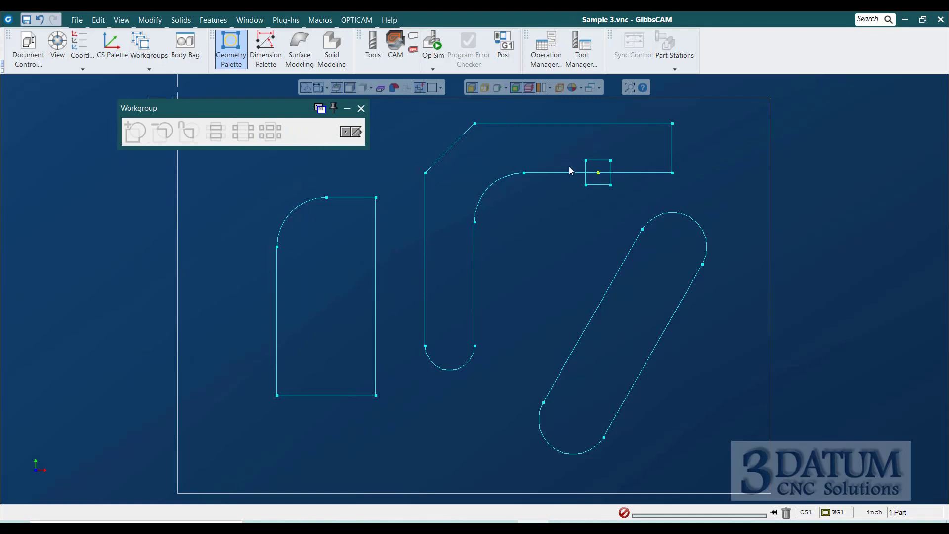
click(559, 172)
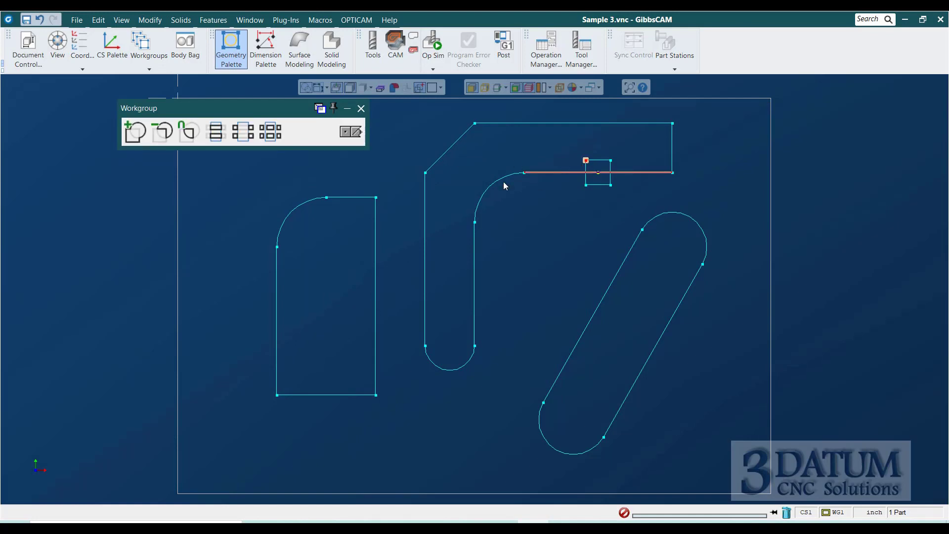
click(162, 133)
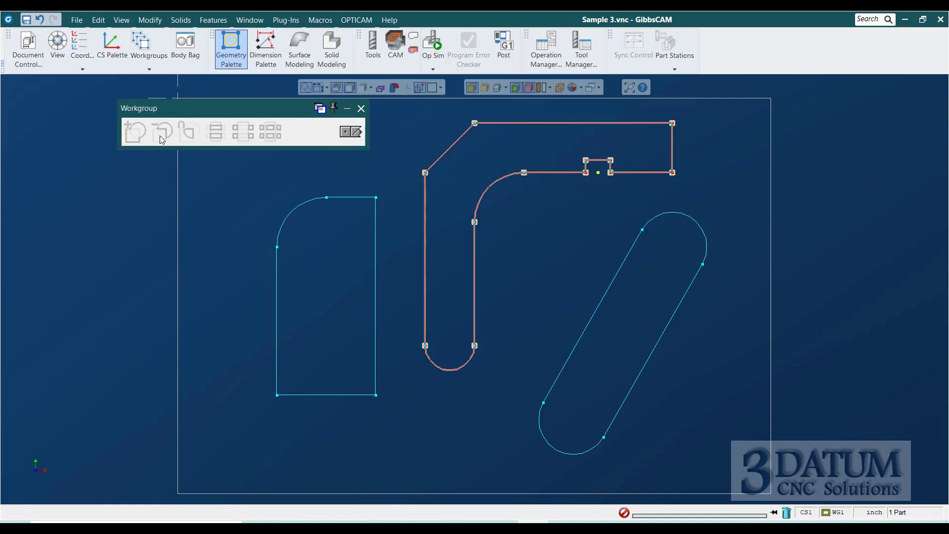
click(410, 226)
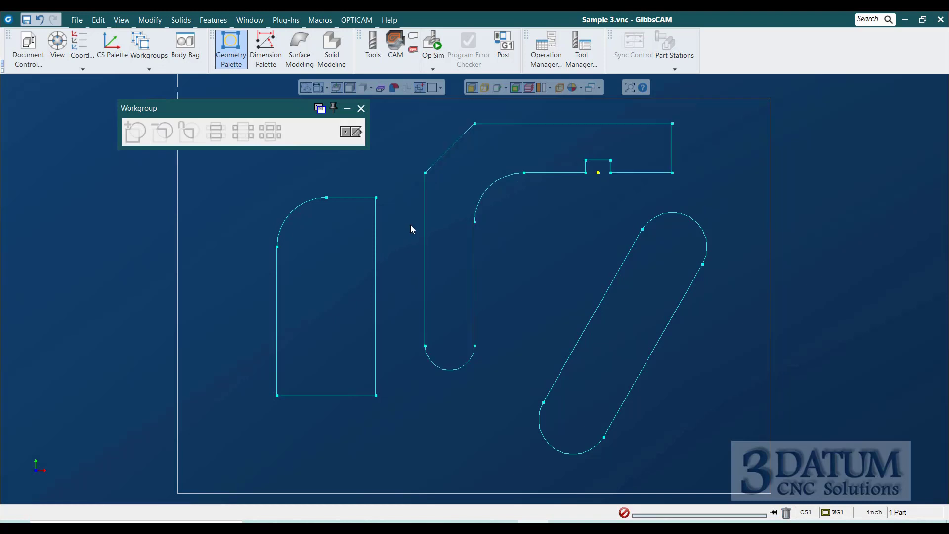
key(ctrl+z)
Unite the small square with the L-shaped contour as a trial, and undo the union
click(542, 190)
click(575, 175)
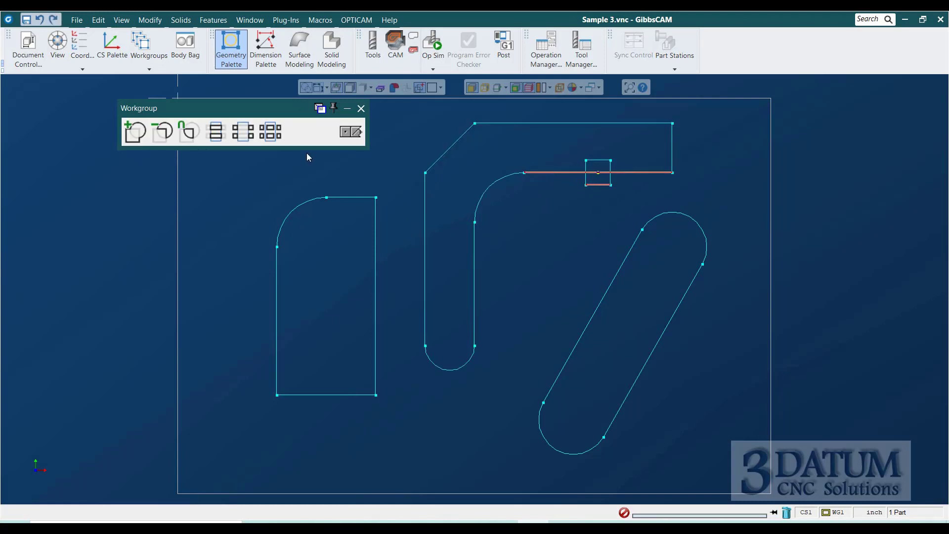
click(135, 132)
click(204, 211)
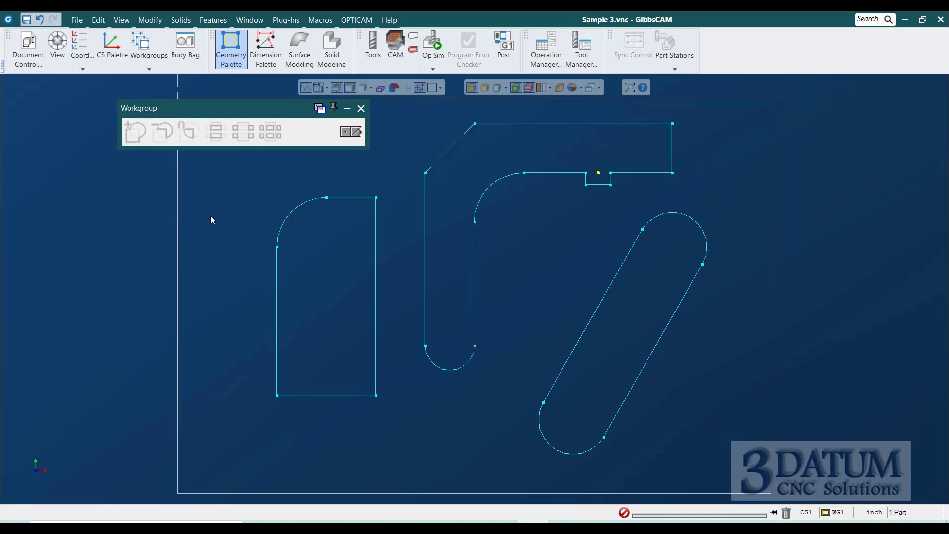
key(ctrl+z)
Delete the small square and its centre point from the L-shaped contour's lower edge
click(595, 190)
click(597, 172)
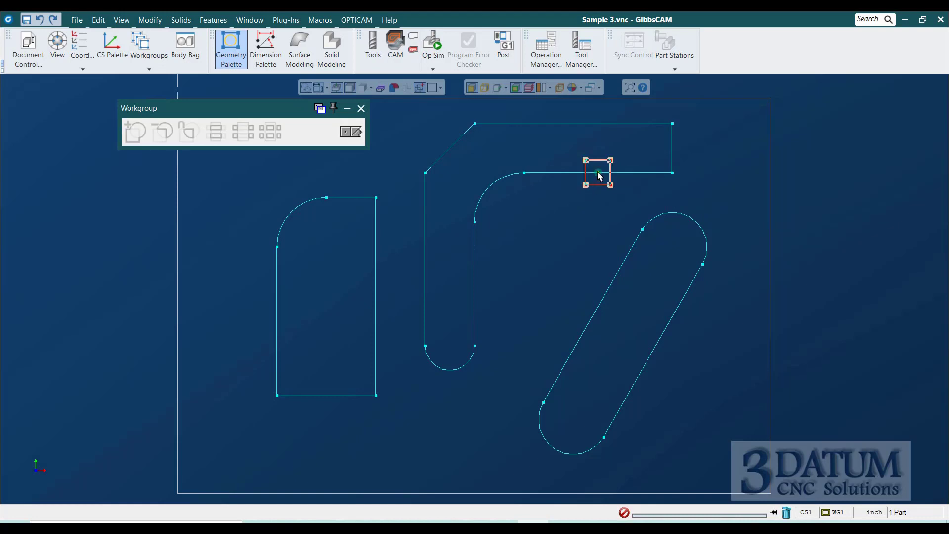
click(786, 512)
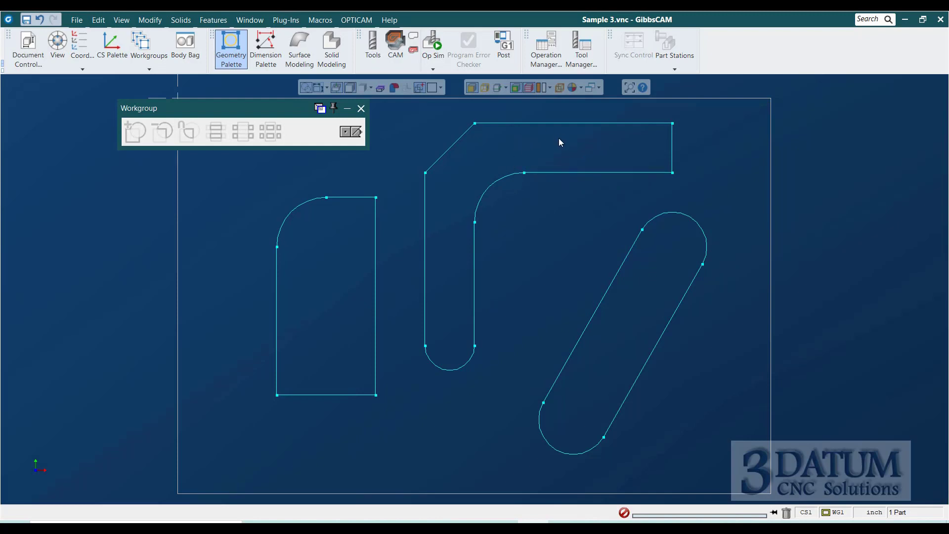
Switch to Photos and examine the part drawing in 004 - Chassis.jpg
key(alt+Tab)
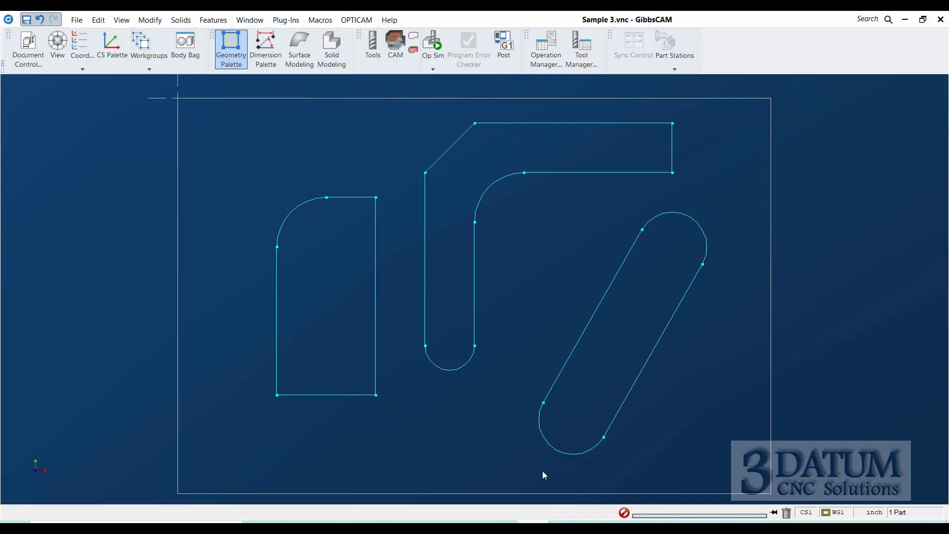
click(936, 275)
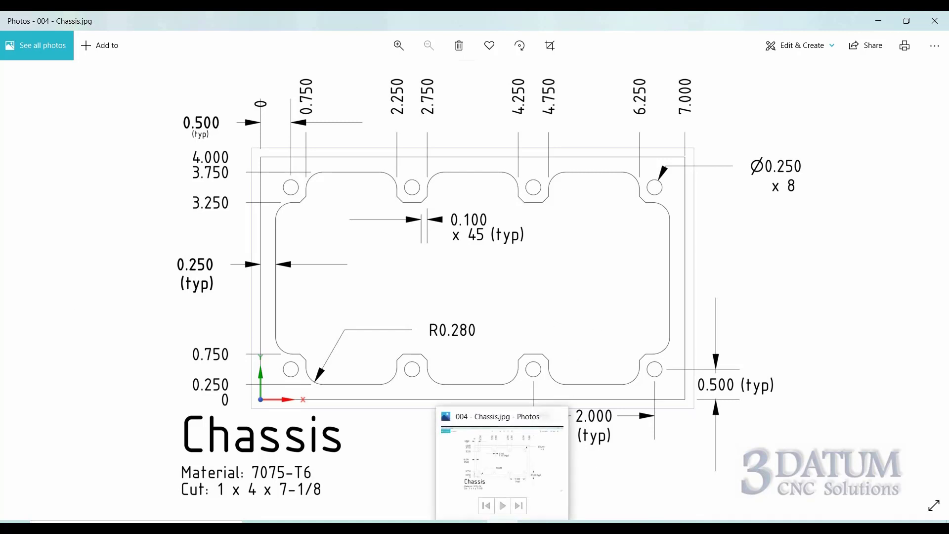
key(Left)
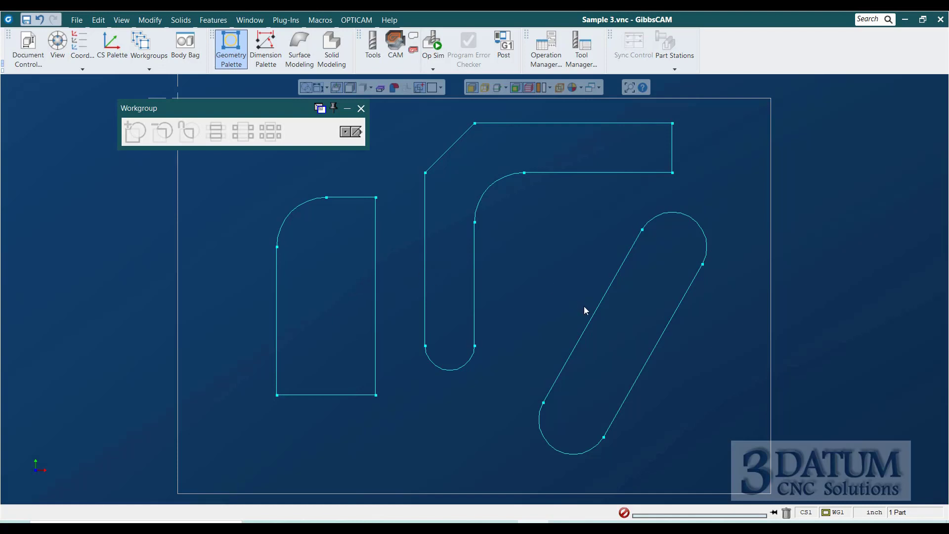
Exit the Boolean and shape tools to get back to the main geometry tools
click(352, 132)
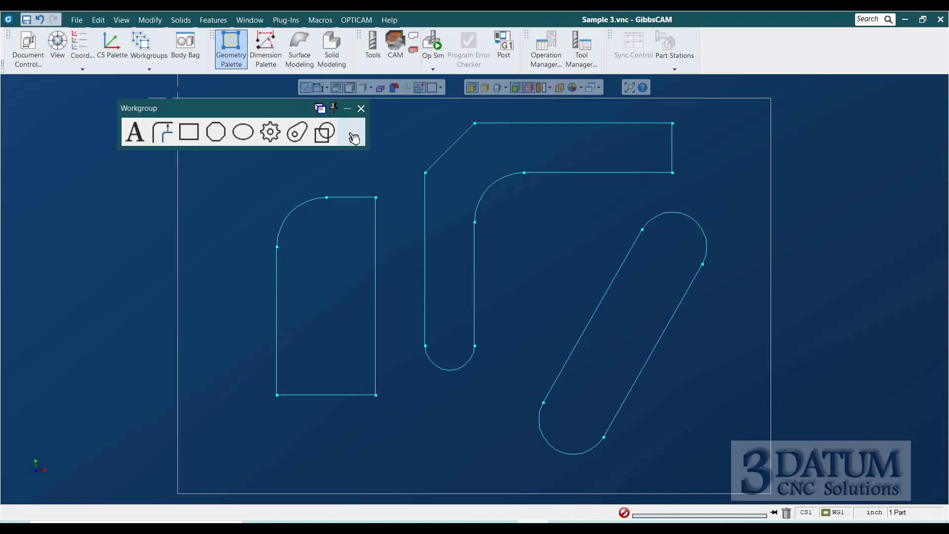
click(357, 135)
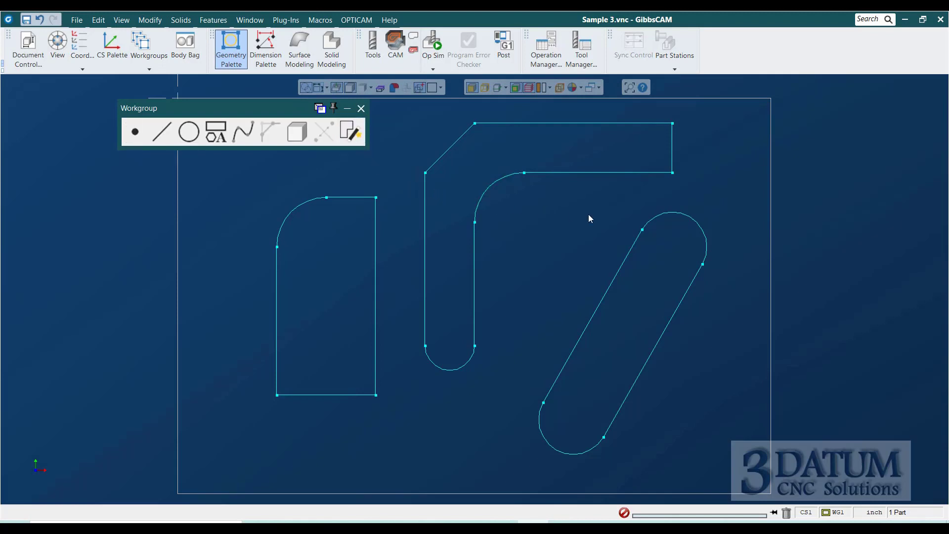